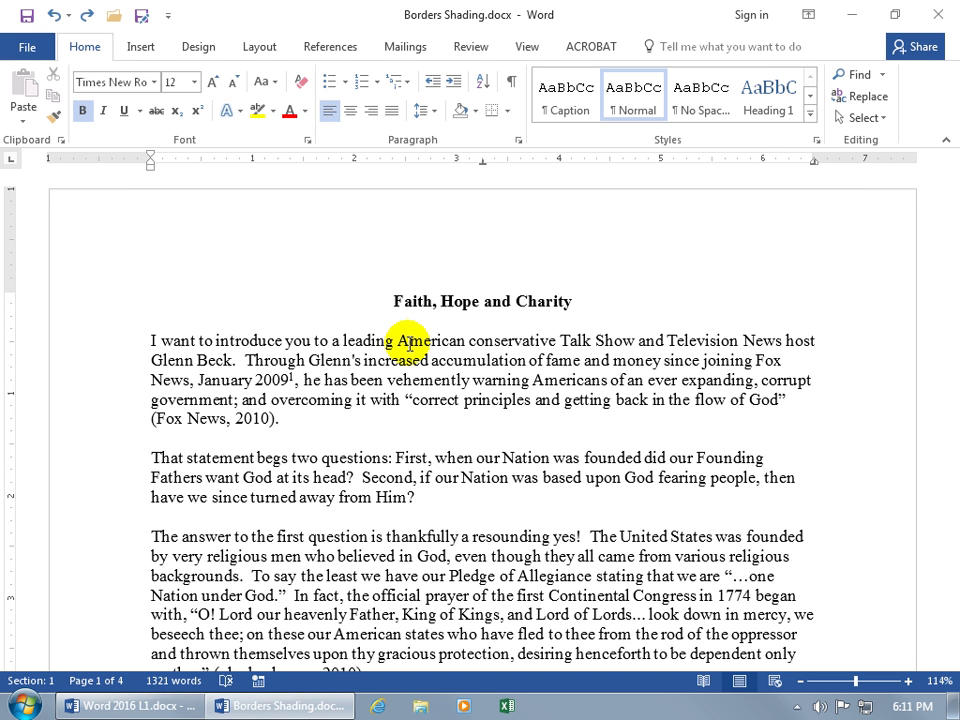
{"action": "left_click", "coordinate": [272, 437]}
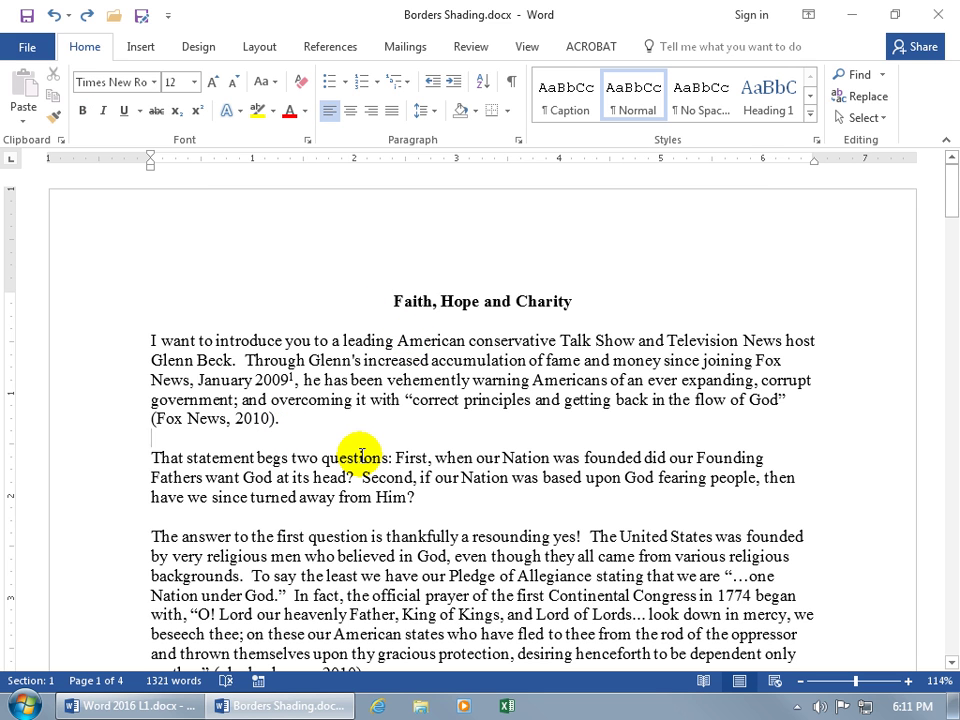
{"action": "type", "text": "___"}
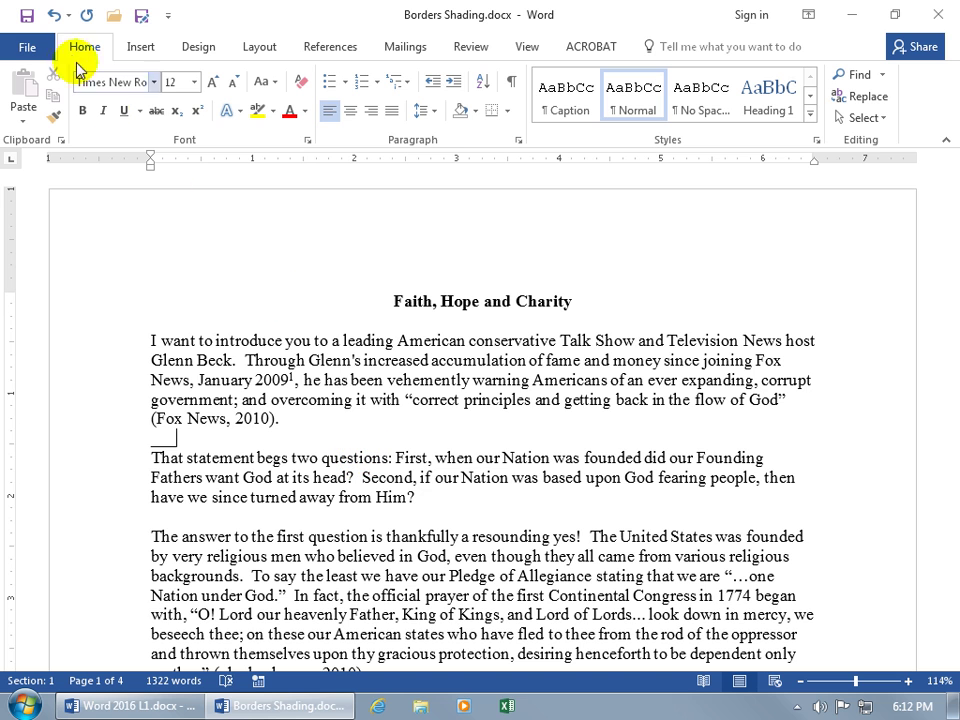
{"action": "left_click", "coordinate": [54, 16]}
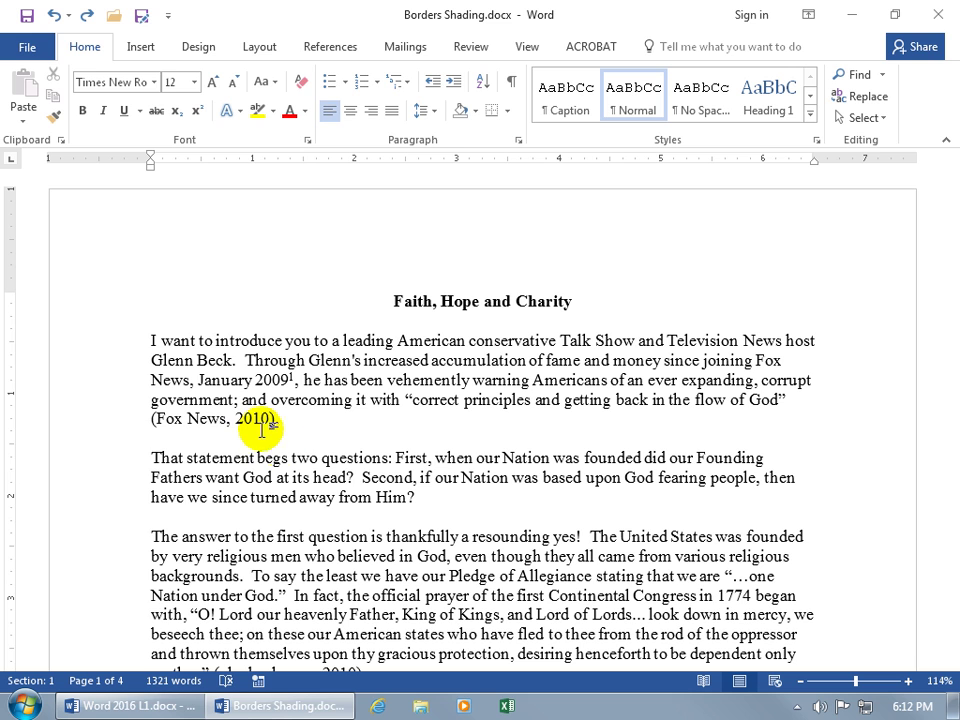
Step: Check the formatting marks around the paragraph beginning "That statement begs two questions" and add a bottom border to that paragraph
{"action": "left_click", "coordinate": [384, 478]}
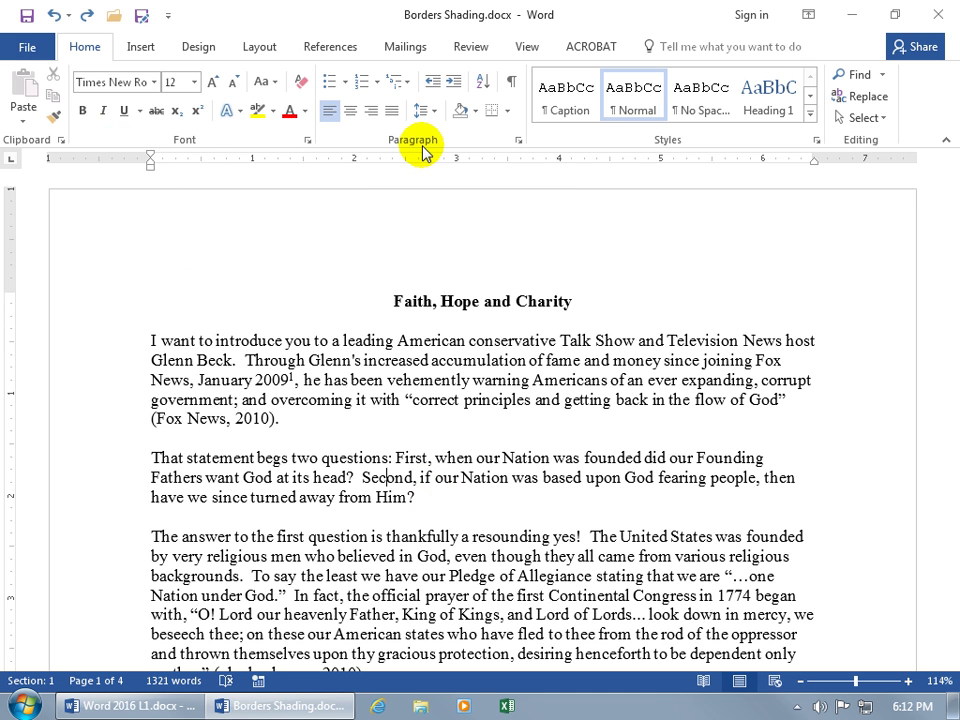
{"action": "left_click", "coordinate": [511, 81]}
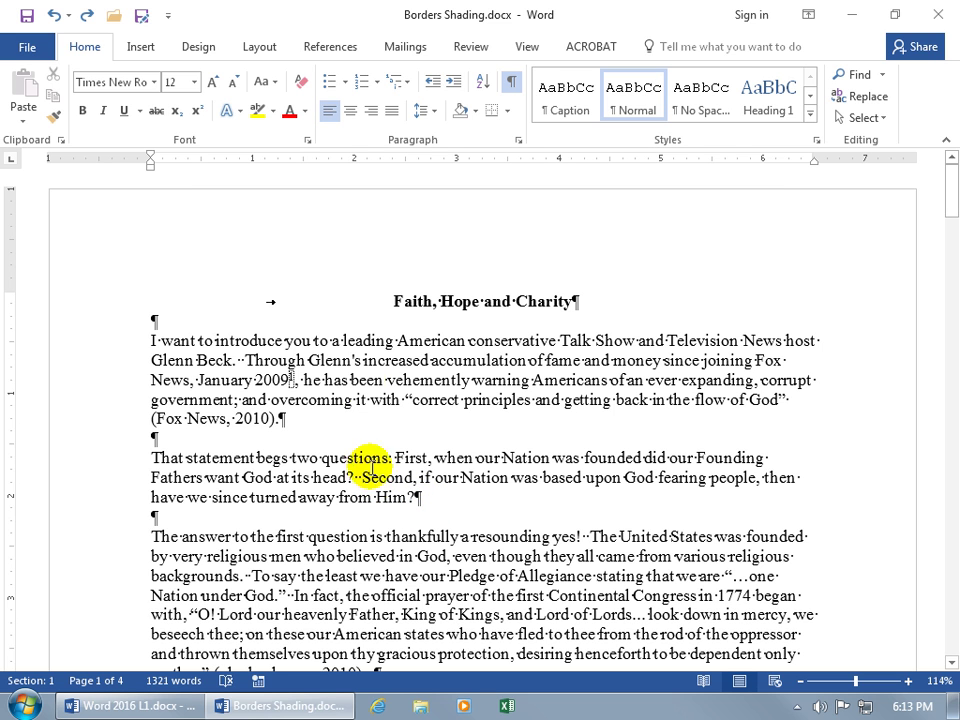
{"action": "left_click", "coordinate": [511, 81]}
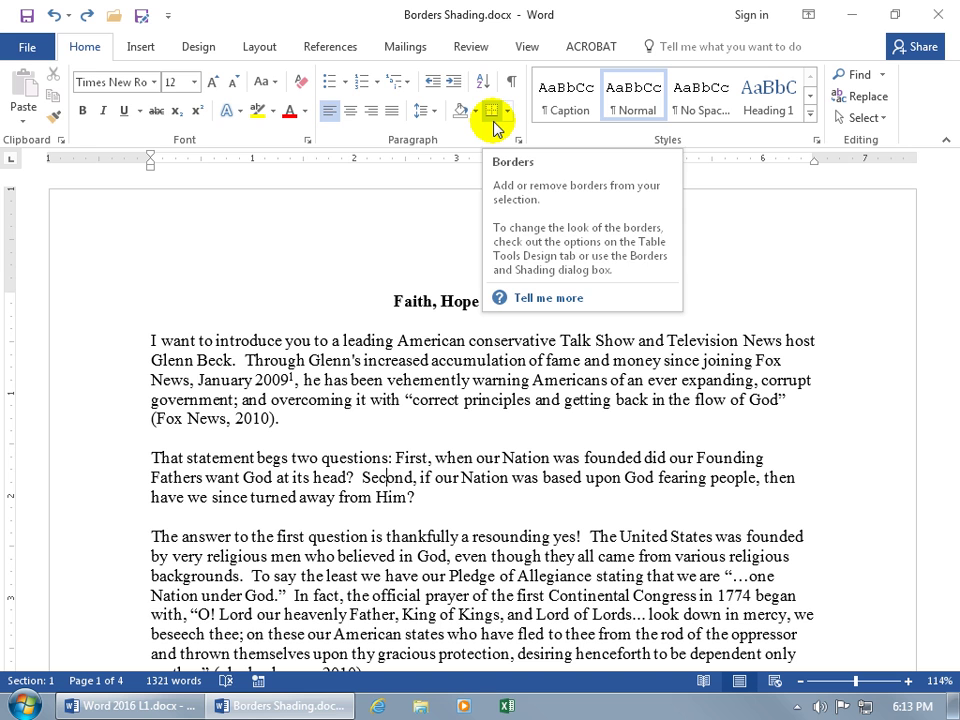
{"action": "left_click", "coordinate": [493, 112]}
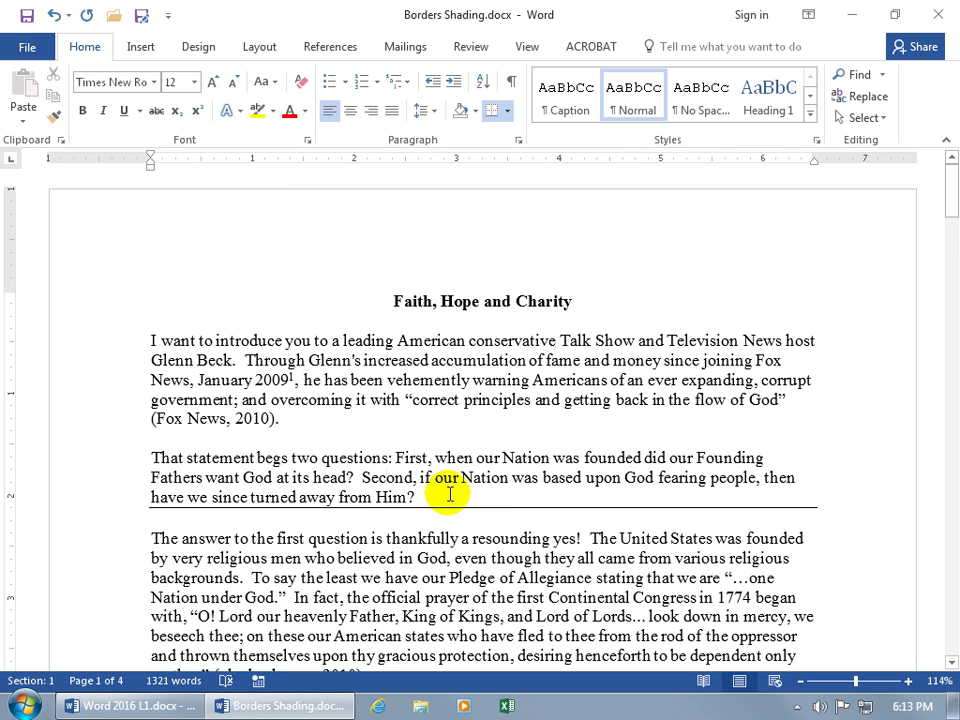
Step: Insert an empty line between the second paragraph's text and its bottom border, and look at the paragraph spacing settings without changing them
{"action": "left_click", "coordinate": [449, 494]}
{"action": "key", "text": "Return"}
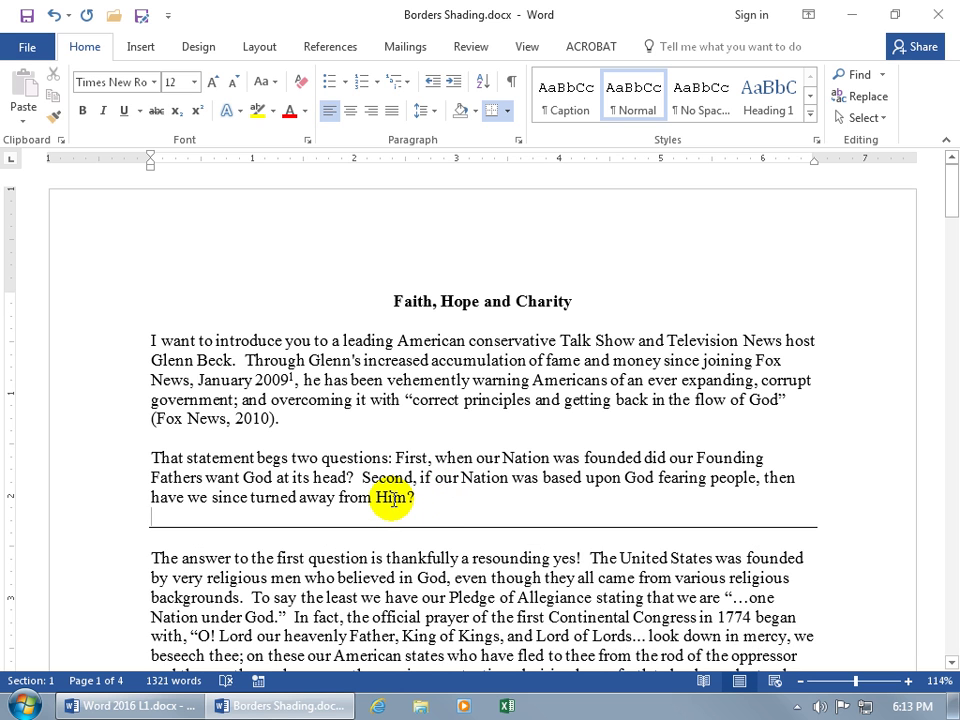
{"action": "right_click", "coordinate": [391, 497]}
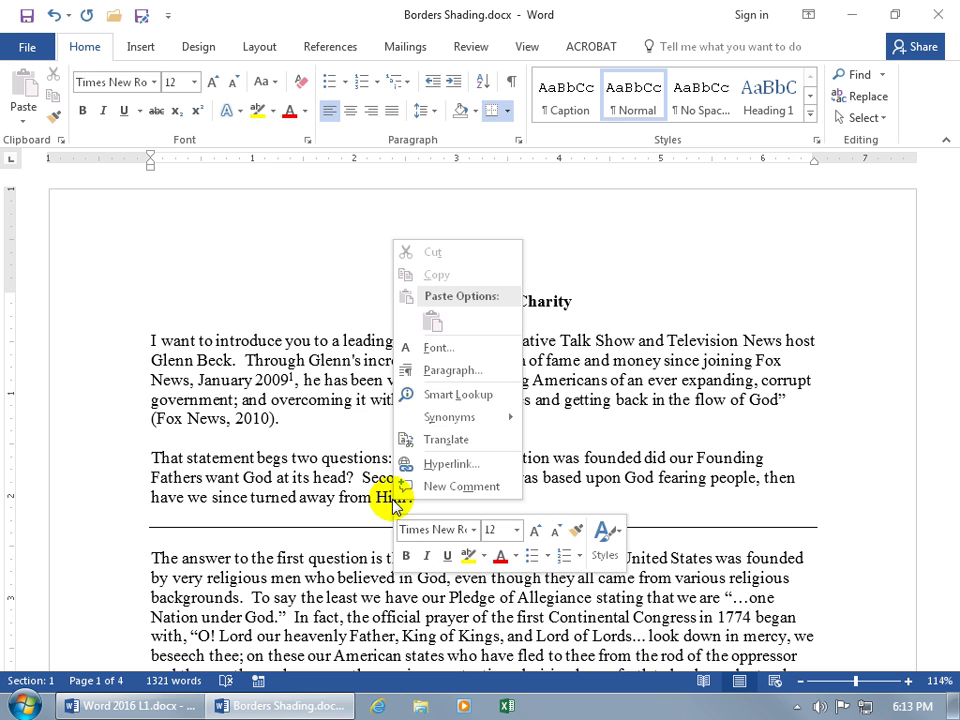
{"action": "left_click", "coordinate": [455, 375]}
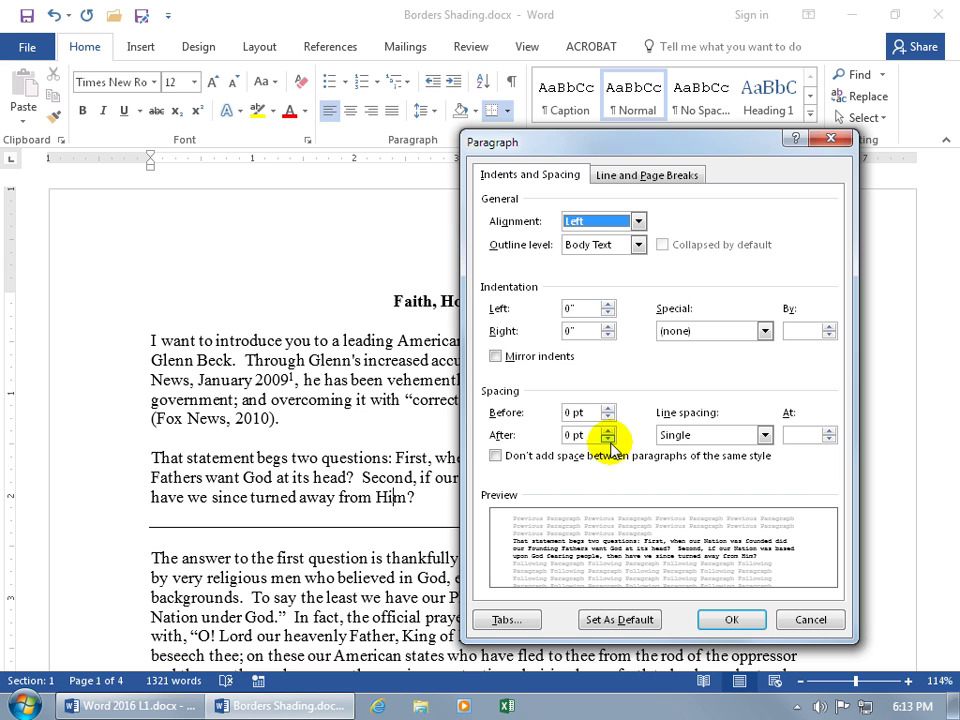
{"action": "left_click", "coordinate": [790, 619]}
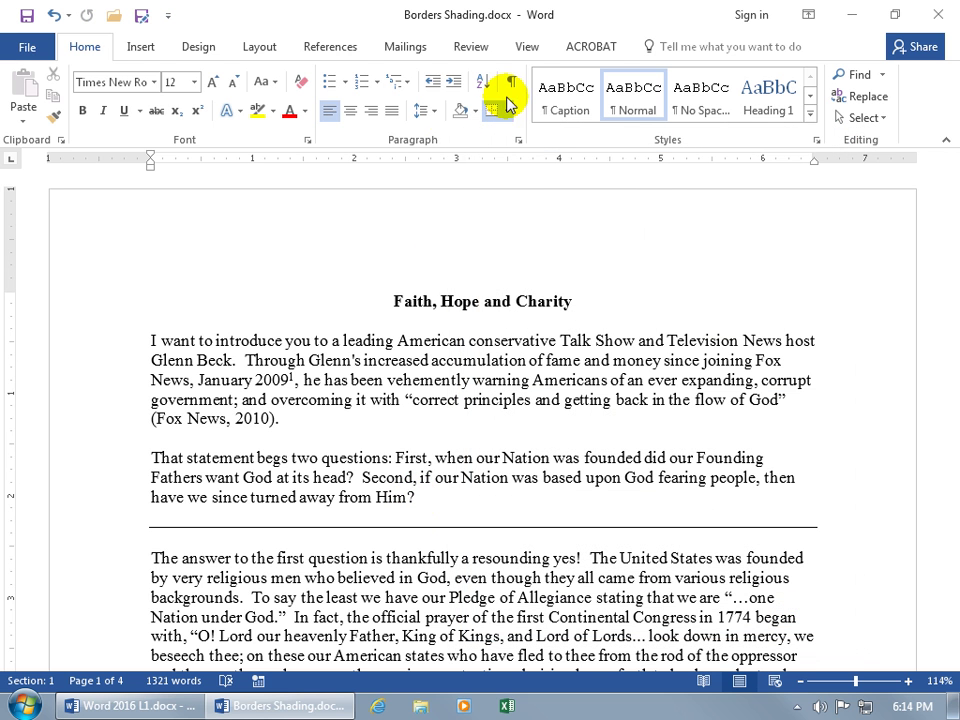
Step: Inspect the paragraph marks around the bottom border and remove the empty line above it
{"action": "left_click", "coordinate": [511, 90]}
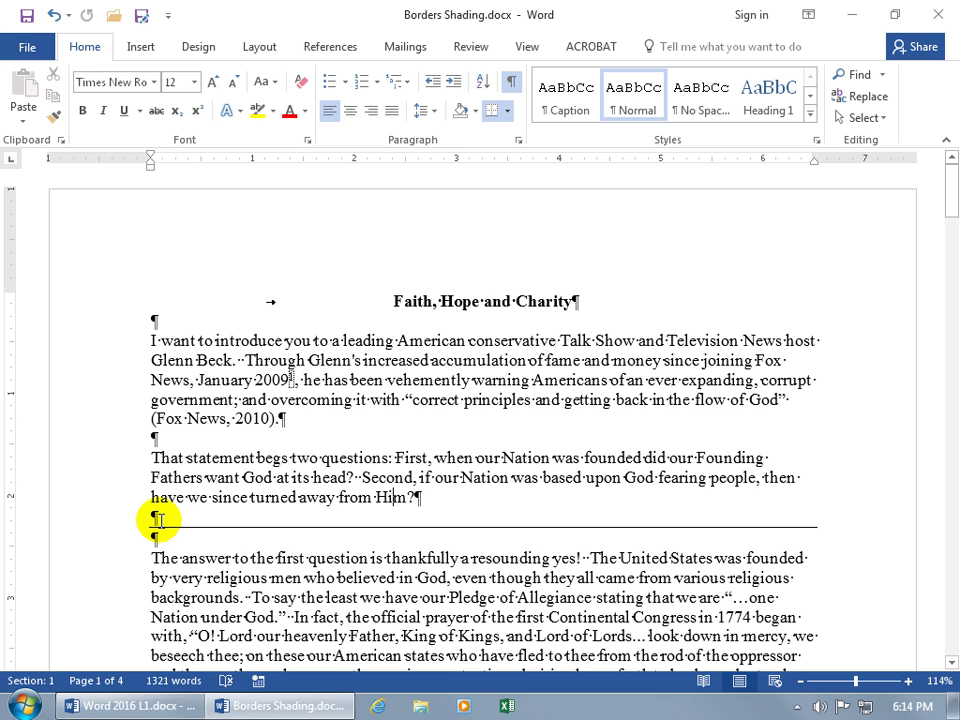
{"action": "left_click", "coordinate": [510, 80]}
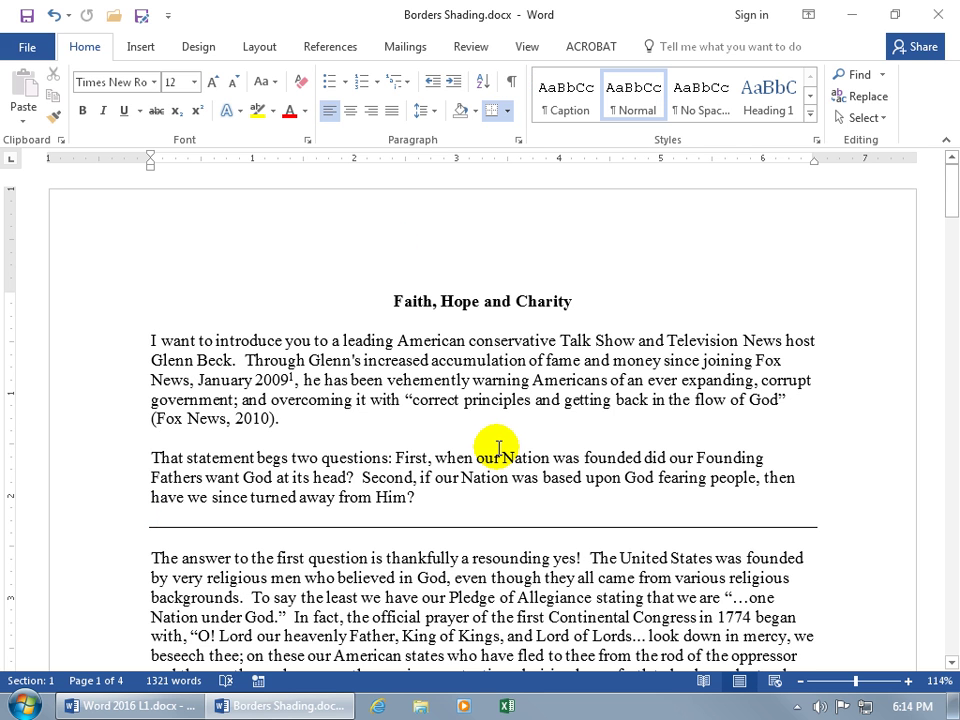
{"action": "left_click", "coordinate": [435, 494]}
{"action": "key", "text": "Delete"}
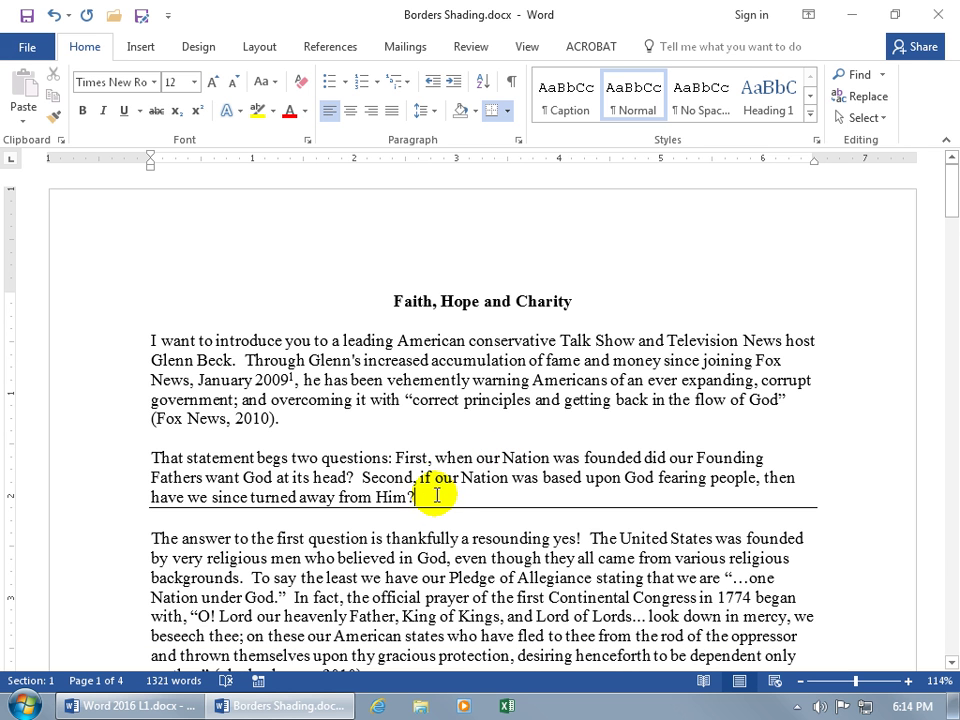
Step: Add a top border to the paragraph beginning "That statement begs two questions" and enclose it with outside borders
{"action": "left_click", "coordinate": [507, 111]}
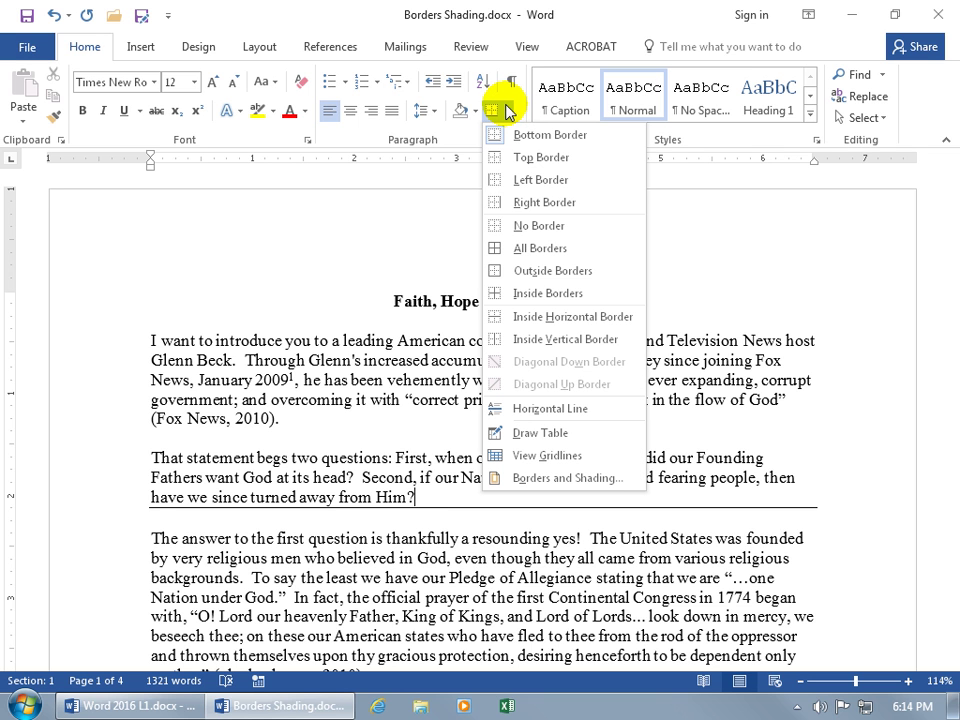
{"action": "left_click", "coordinate": [524, 159]}
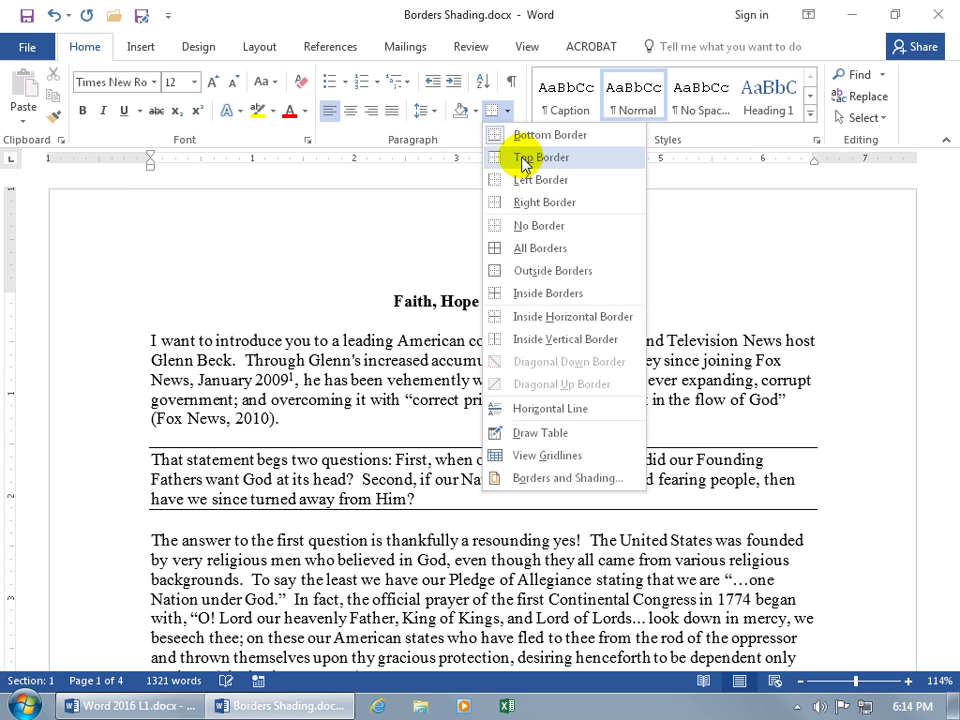
{"action": "left_click", "coordinate": [524, 160]}
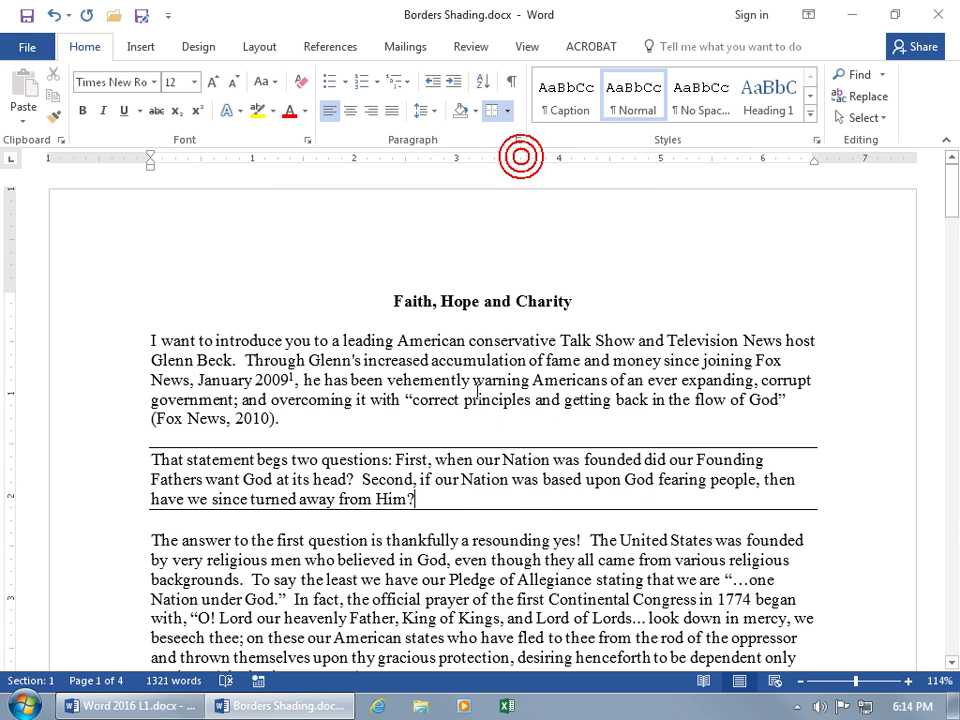
{"action": "left_click", "coordinate": [508, 112]}
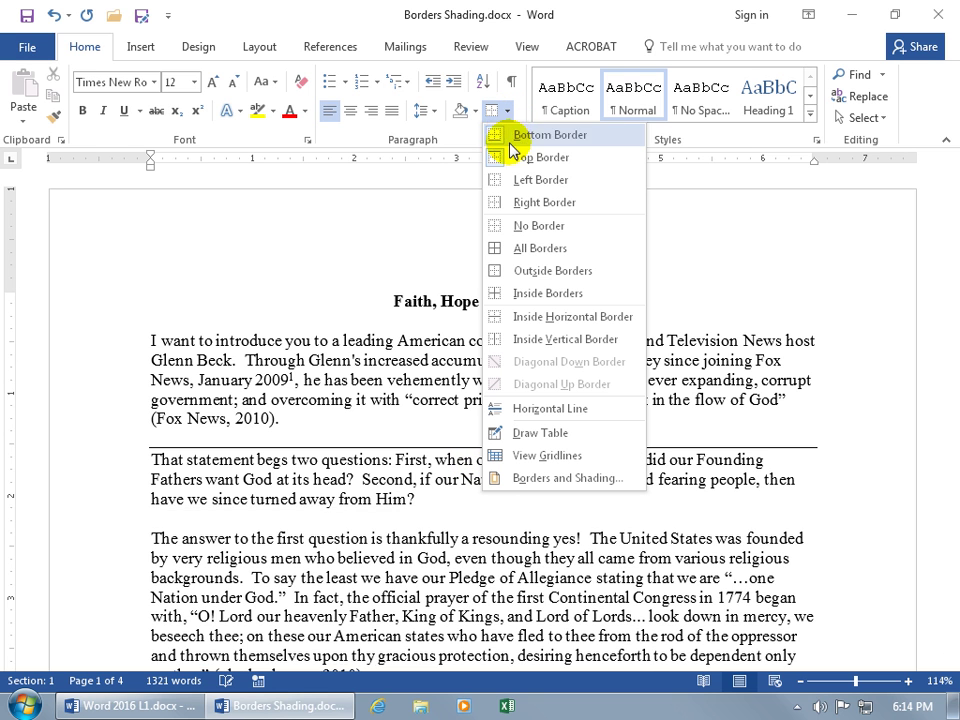
{"action": "left_click", "coordinate": [520, 271]}
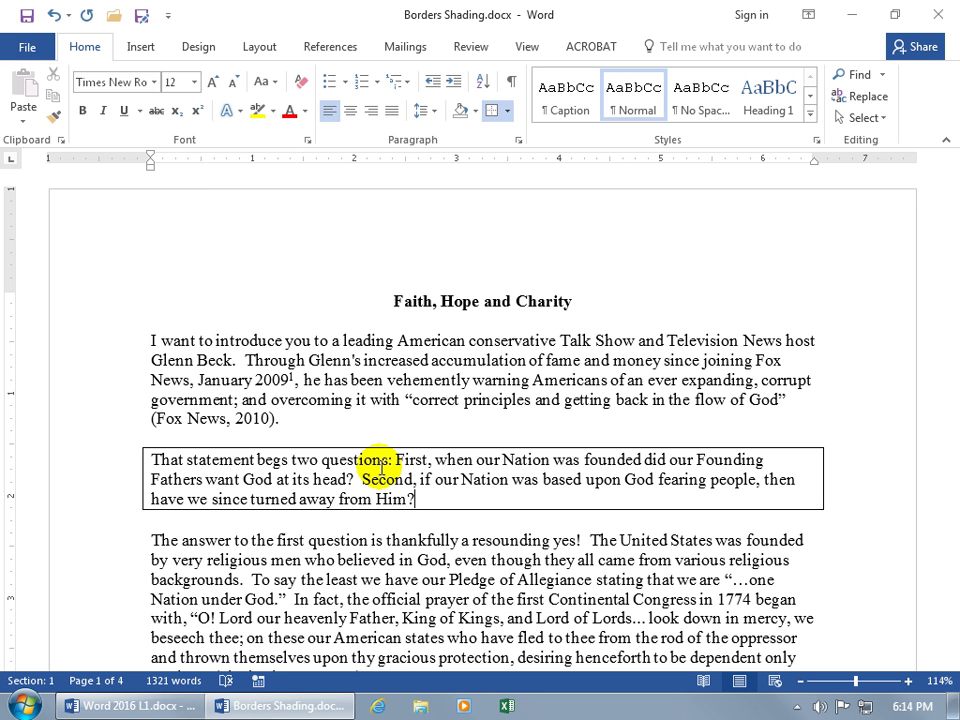
Step: Open the Borders and Shading settings for the boxed paragraph, preview the Shadow setting and return to Box
{"action": "left_click", "coordinate": [508, 112]}
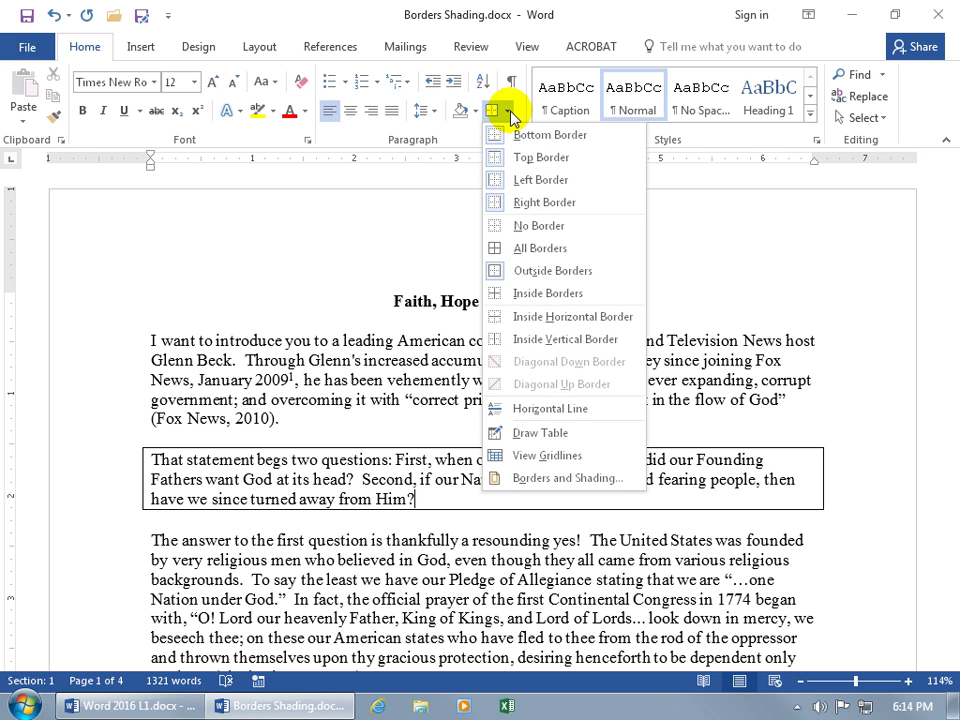
{"action": "left_click", "coordinate": [545, 480]}
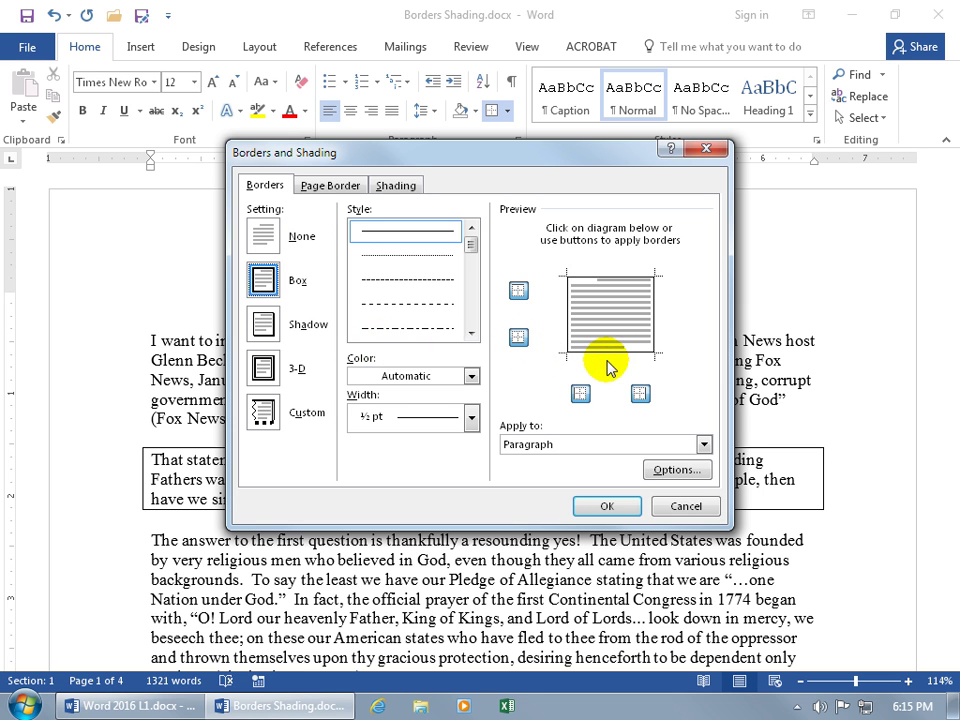
{"action": "left_click", "coordinate": [305, 325]}
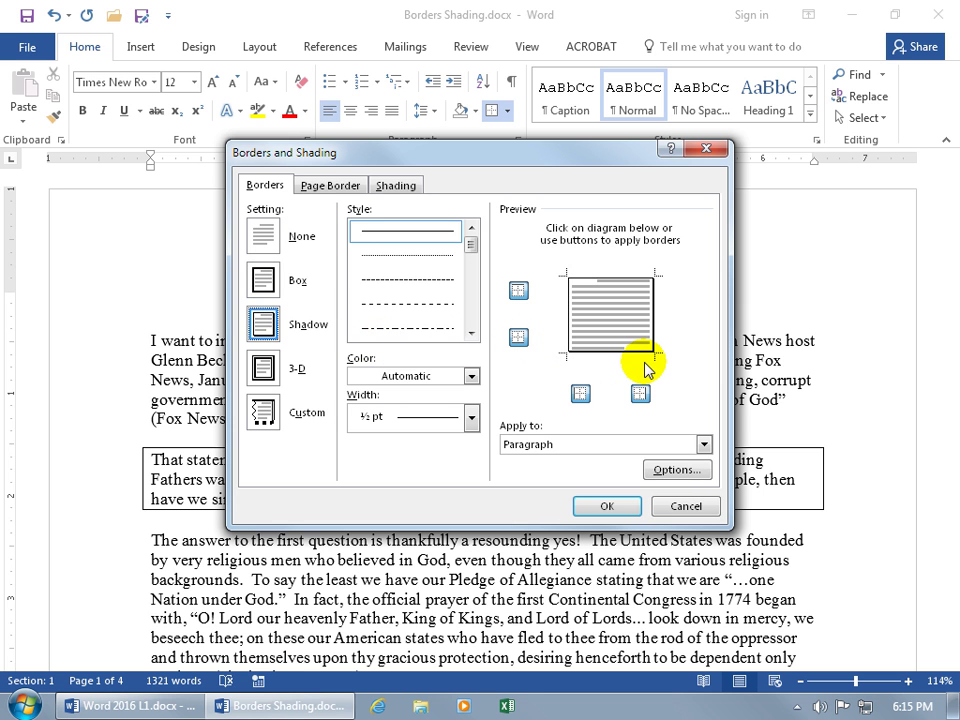
{"action": "left_click", "coordinate": [263, 280]}
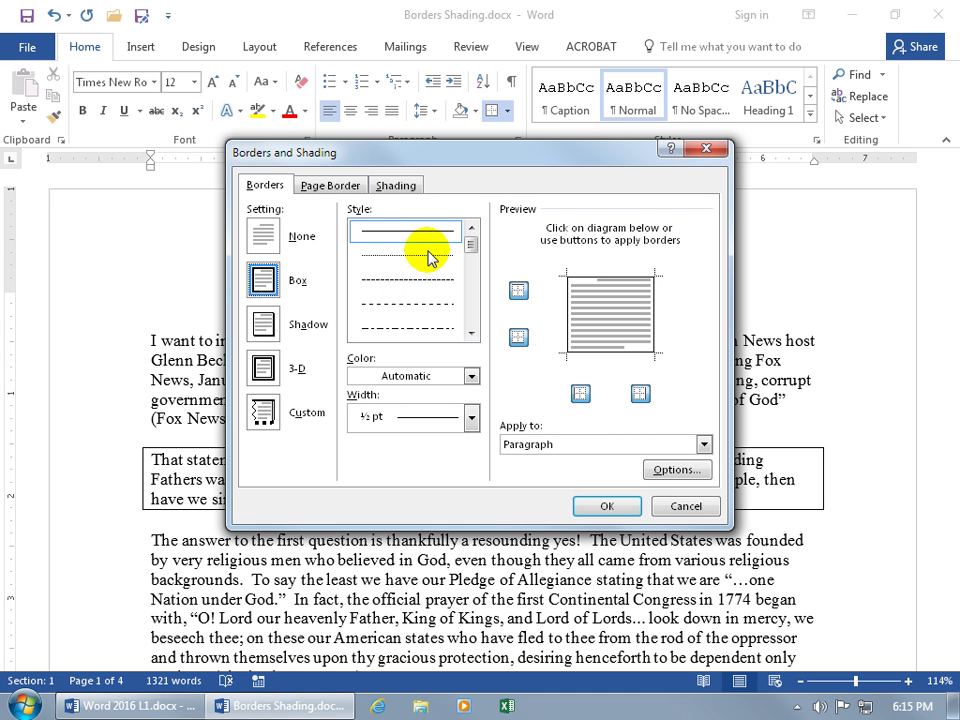
Step: Give the paragraph's box border a finely dashed line style, the standard red color and a 6 pt width
{"action": "left_click", "coordinate": [434, 280]}
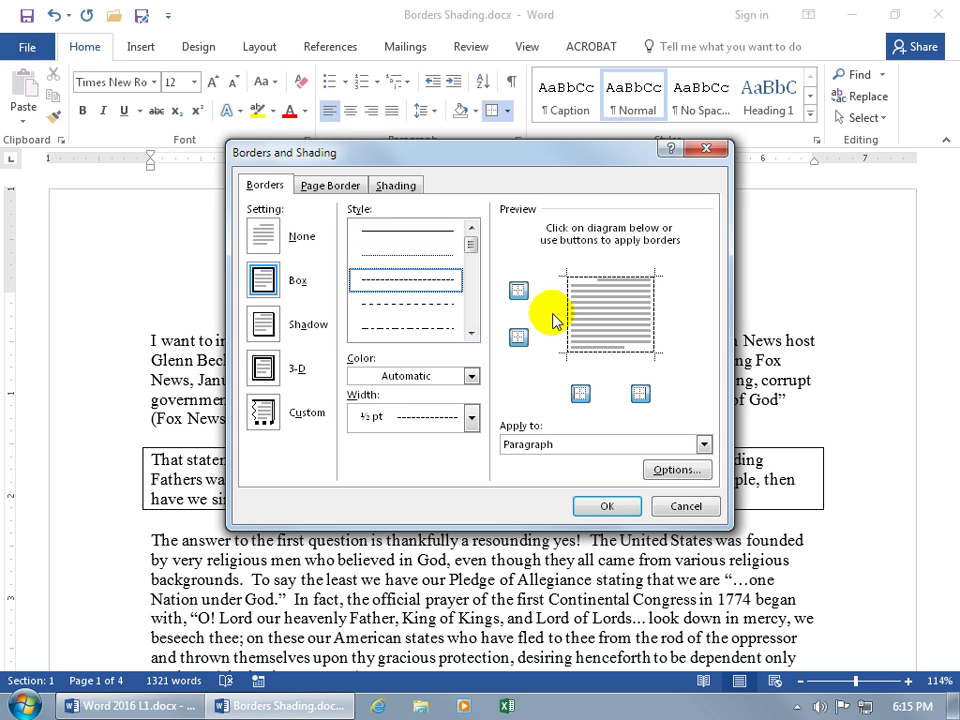
{"action": "left_click", "coordinate": [470, 376]}
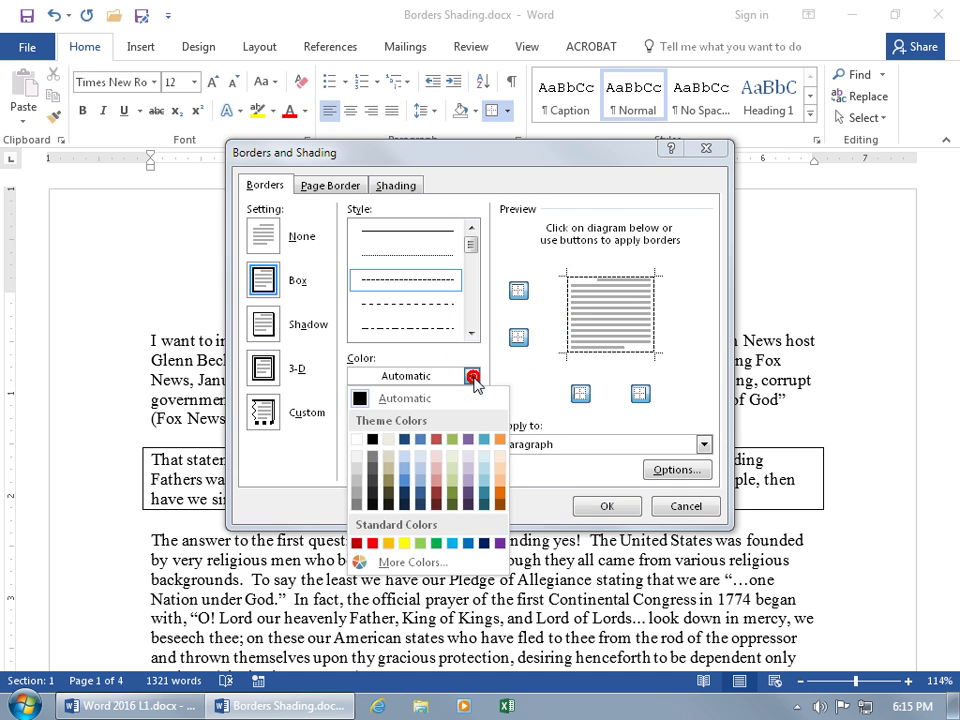
{"action": "left_click", "coordinate": [373, 543]}
{"action": "left_click", "coordinate": [470, 417]}
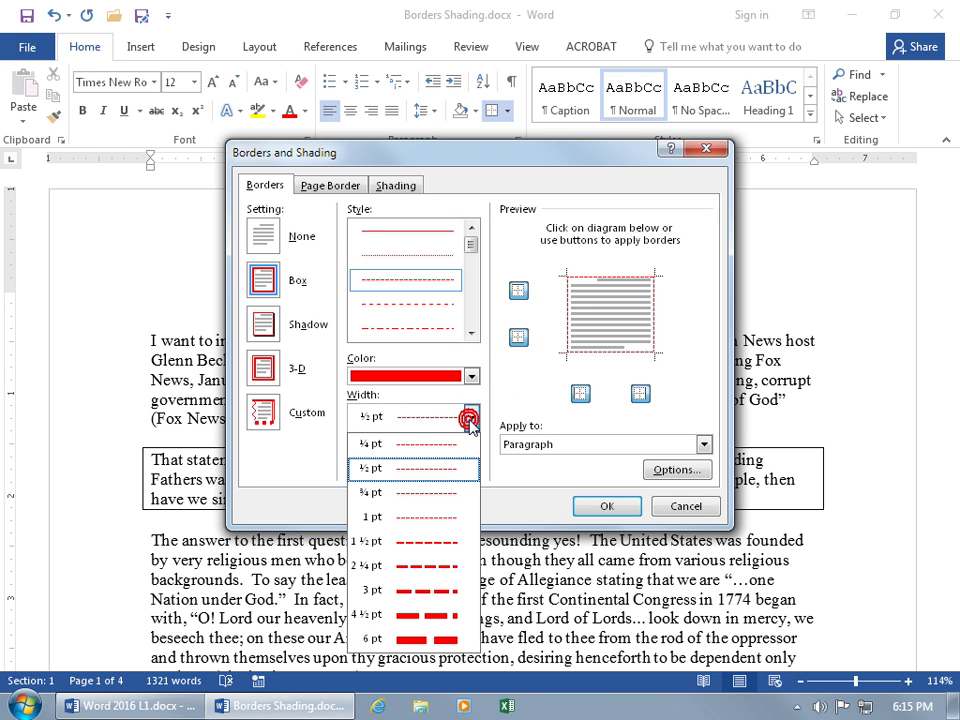
{"action": "left_click", "coordinate": [433, 638]}
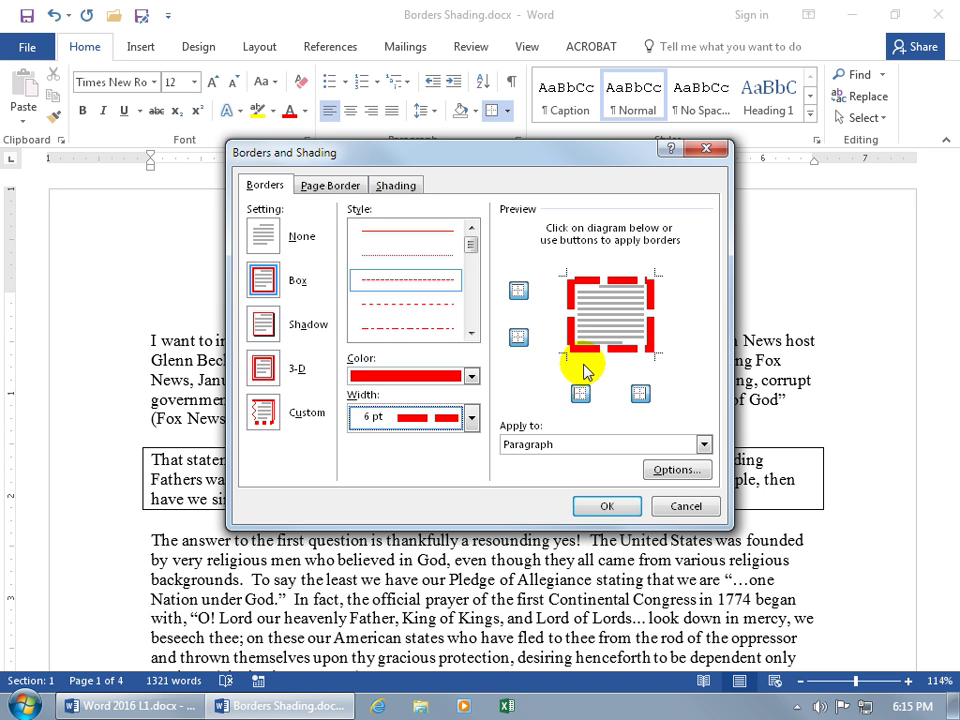
Step: Change the paragraph's box border to a solid line with a 1 pt width
{"action": "left_click", "coordinate": [407, 233]}
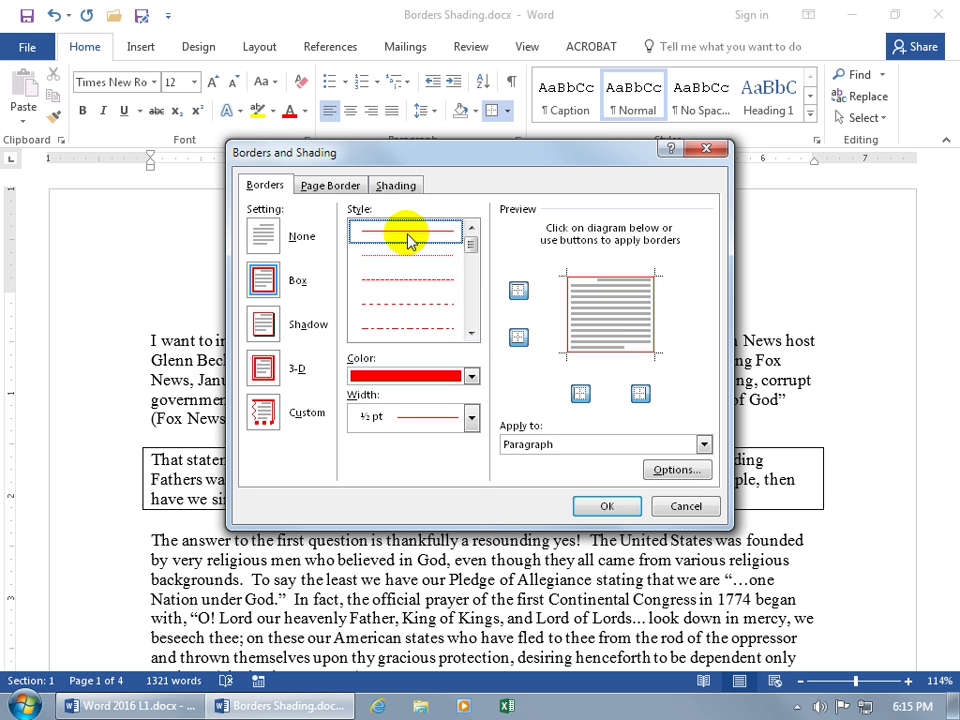
{"action": "left_click", "coordinate": [468, 419]}
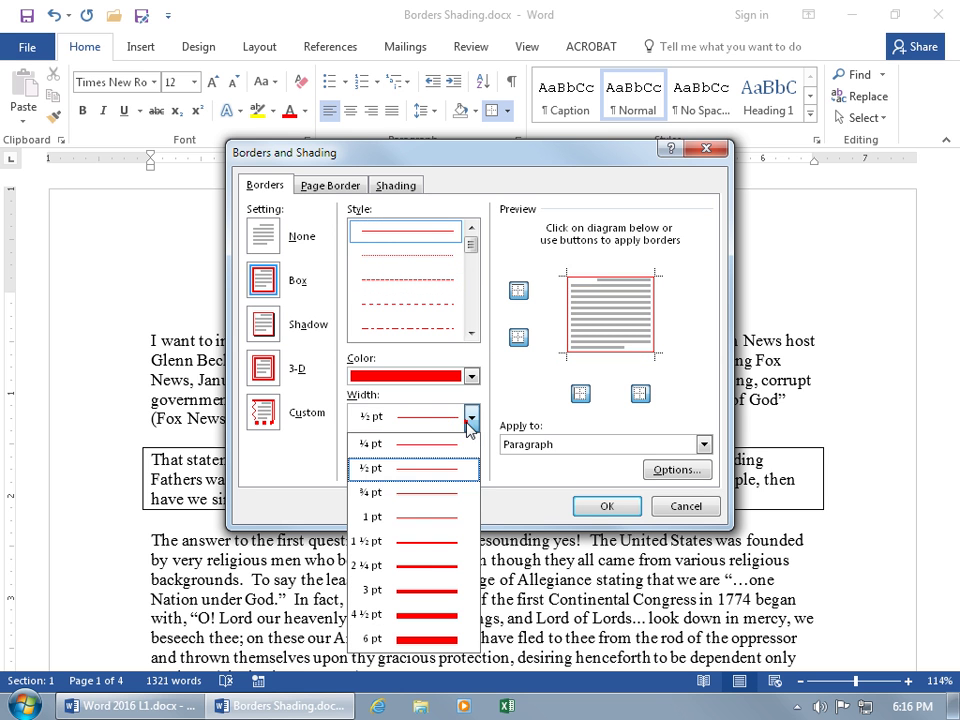
{"action": "left_click", "coordinate": [451, 519]}
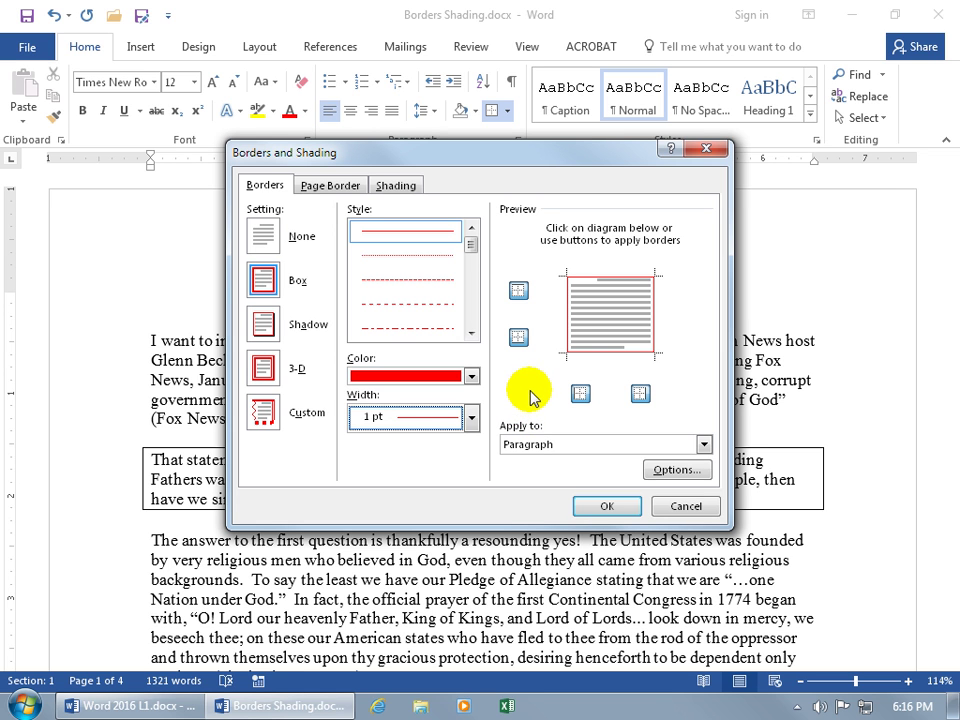
Step: Remove the left and right borders in the preview, keeping the top and bottom ones
{"action": "left_click", "coordinate": [568, 326]}
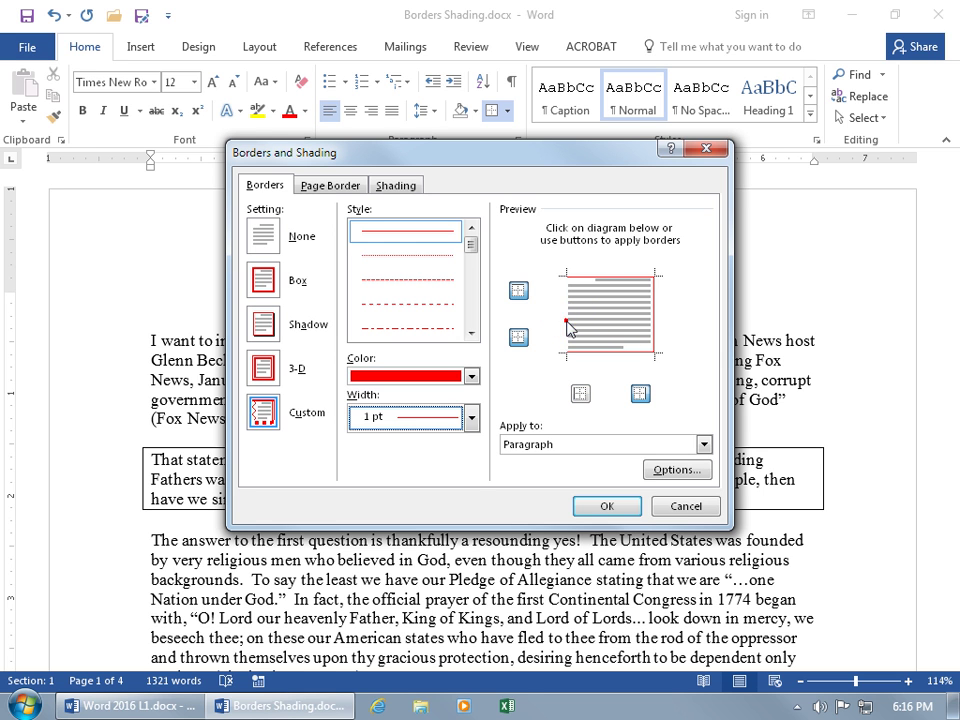
{"action": "left_click", "coordinate": [655, 328]}
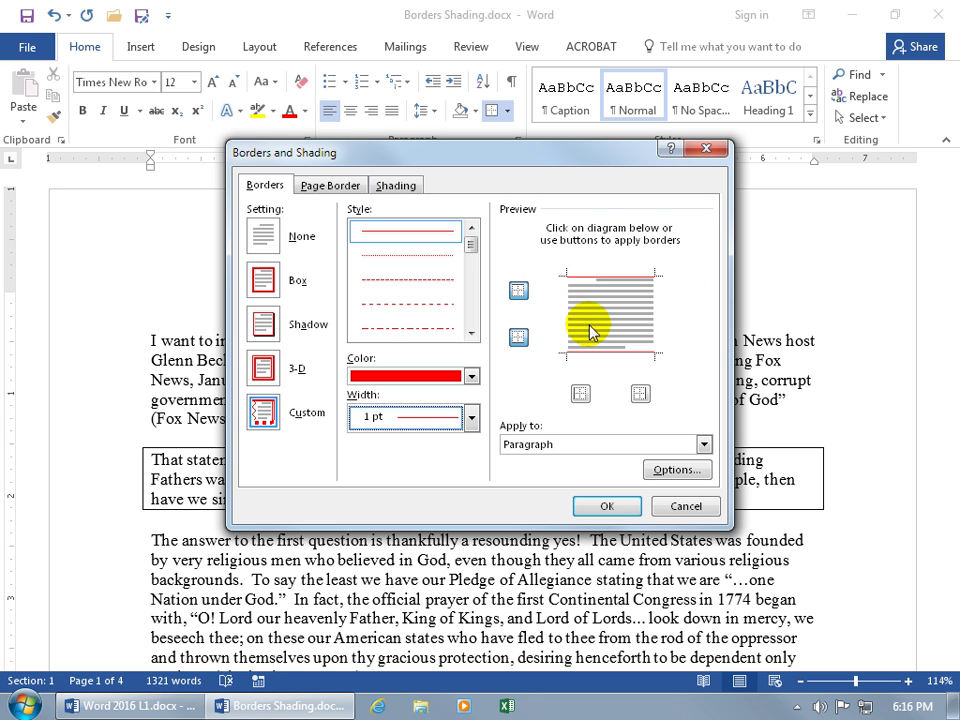
{"action": "left_click", "coordinate": [521, 337]}
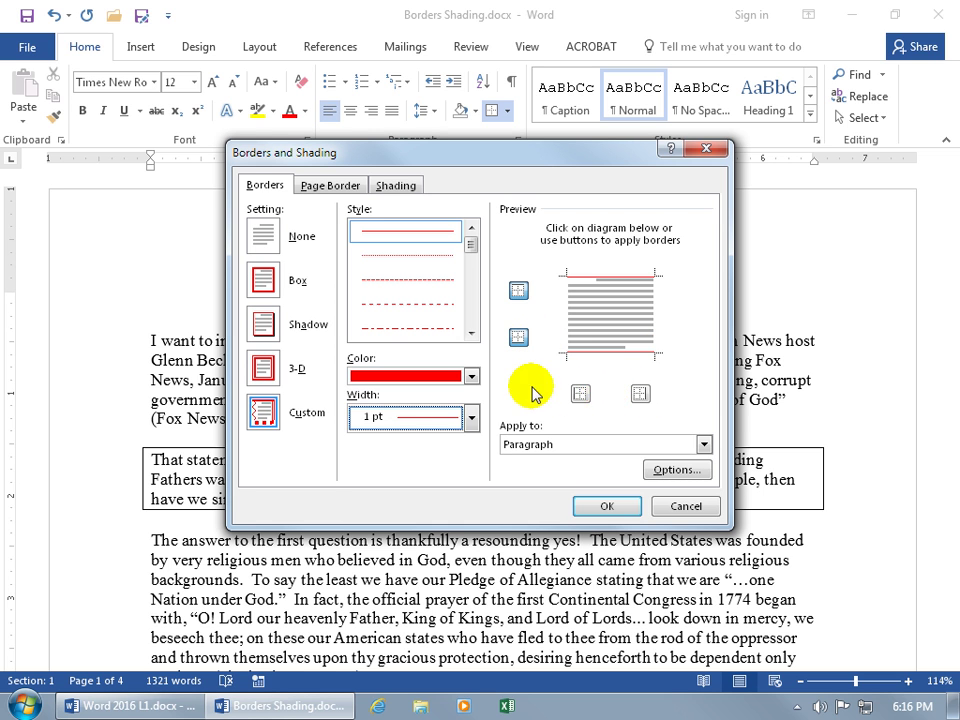
Step: Set the border color to standard green and apply it to the paragraph's left and right borders
{"action": "left_click", "coordinate": [471, 376]}
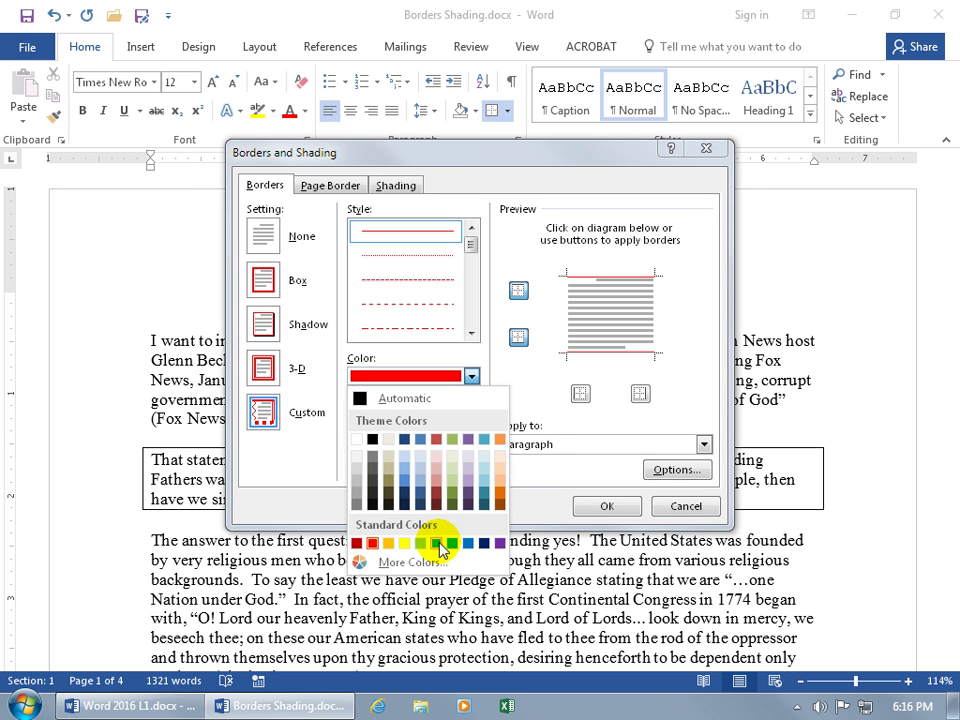
{"action": "left_click", "coordinate": [440, 543]}
{"action": "left_click", "coordinate": [579, 393]}
{"action": "left_click", "coordinate": [640, 393]}
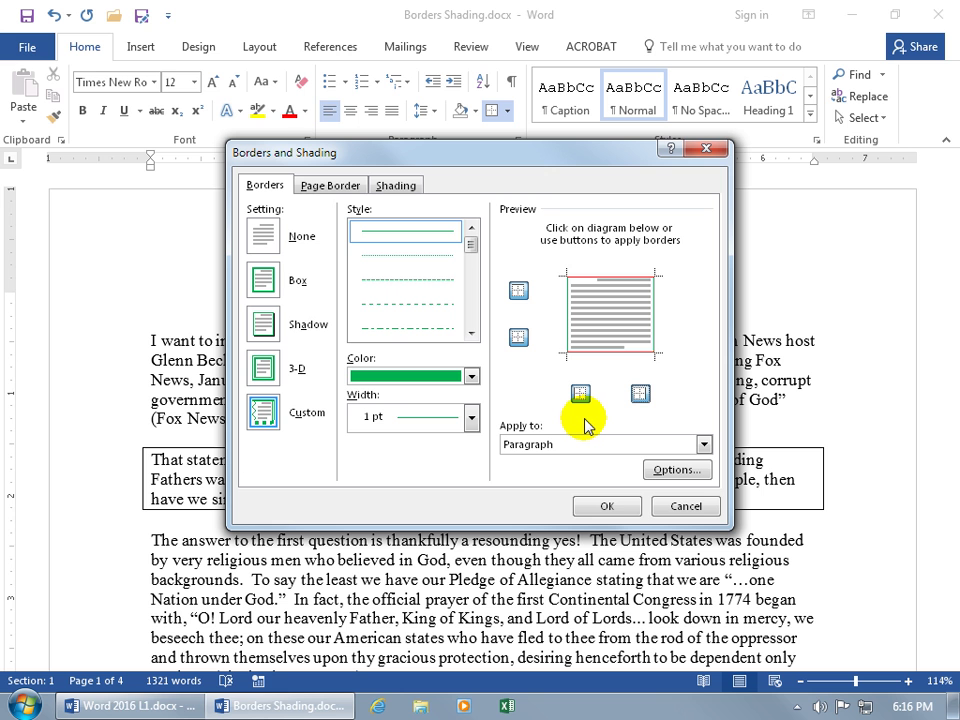
Step: Apply the custom borders to the paragraph and set the top border's distance from the text to 12 pt
{"action": "left_click", "coordinate": [606, 506]}
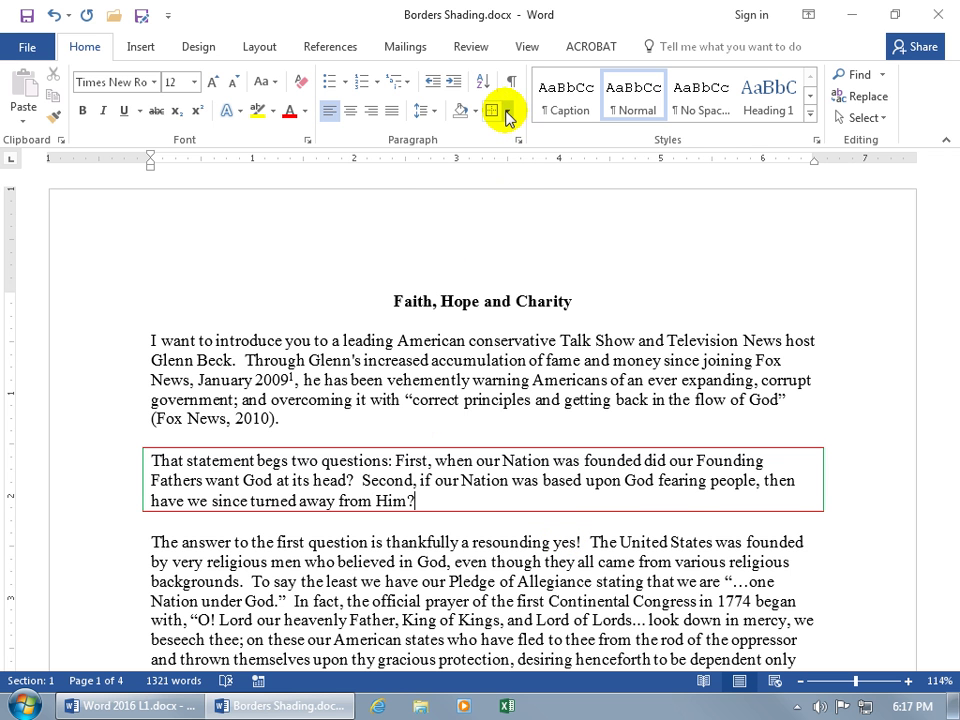
{"action": "left_click", "coordinate": [506, 110]}
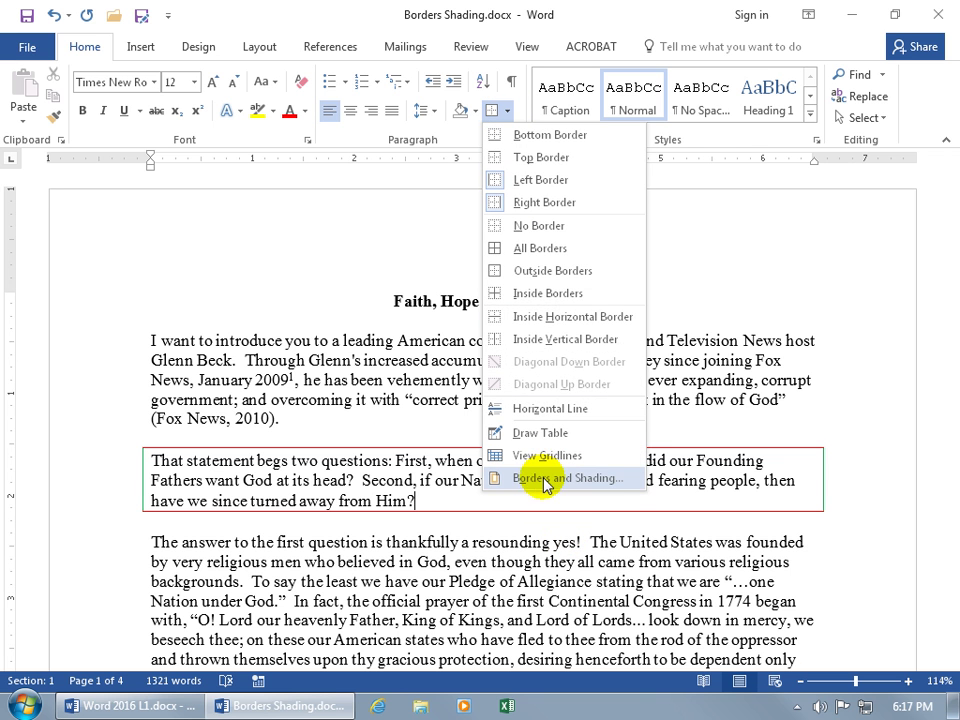
{"action": "left_click", "coordinate": [548, 479]}
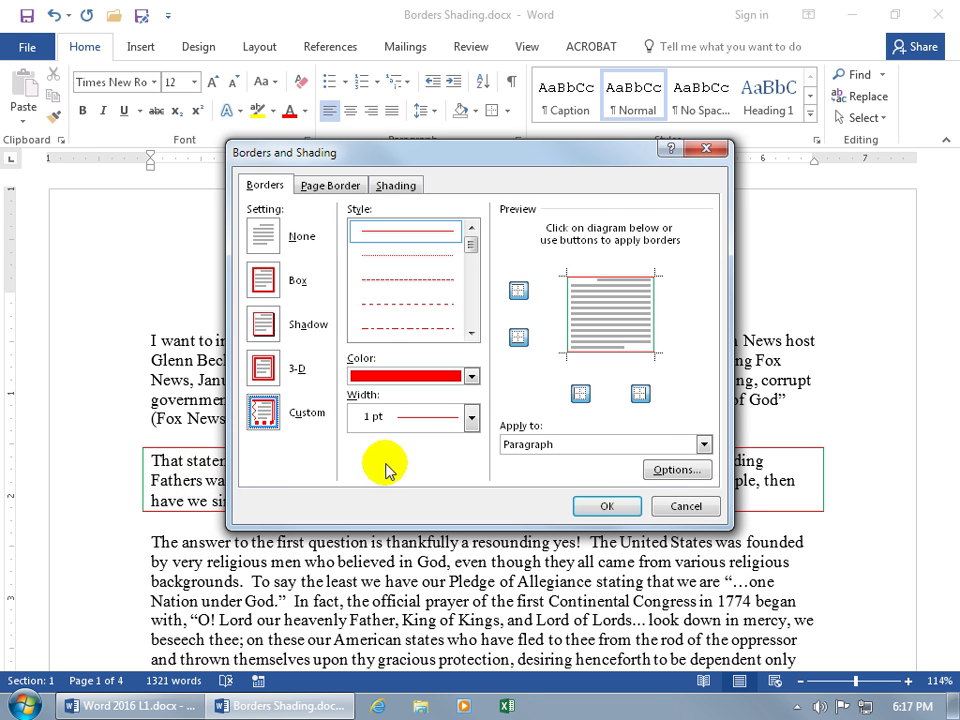
{"action": "left_click", "coordinate": [664, 470]}
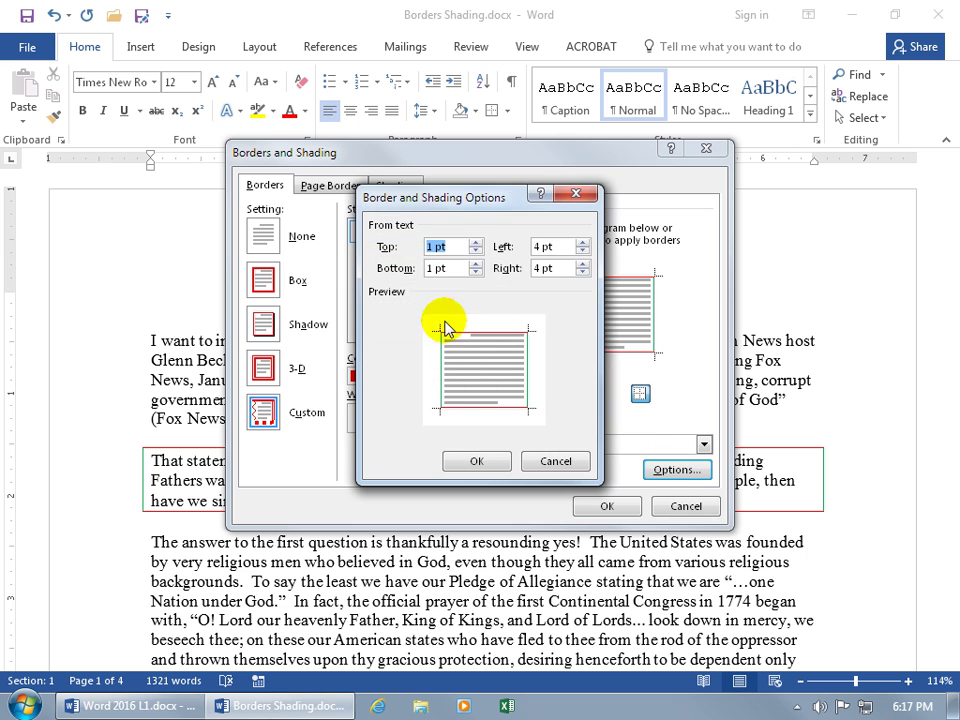
{"action": "left_click", "coordinate": [431, 247]}
{"action": "type", "text": "2"}
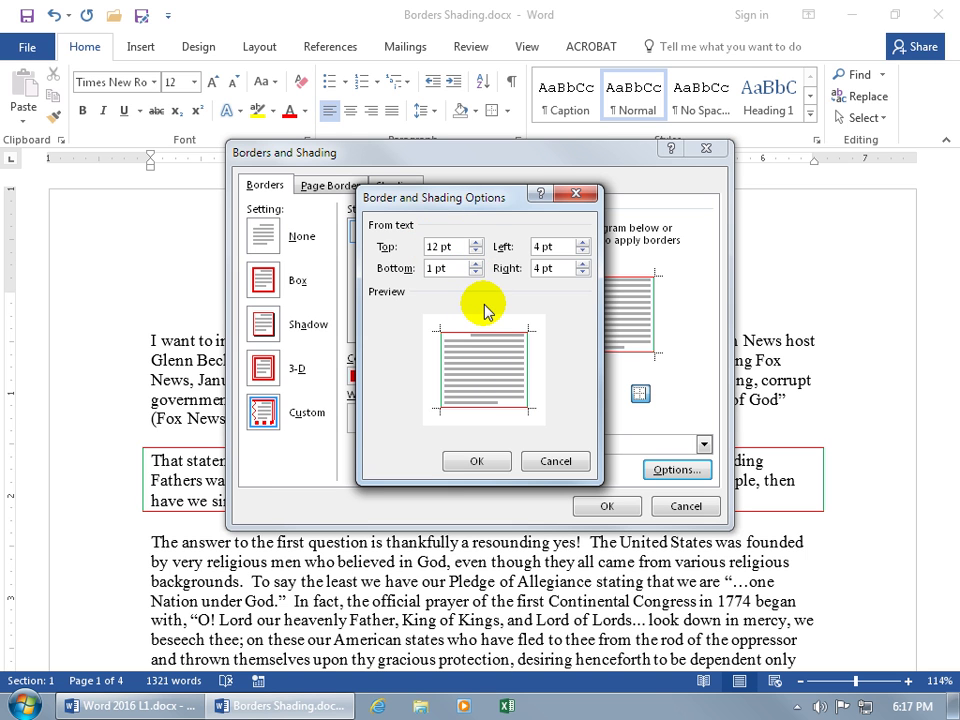
{"action": "key", "text": "Tab"}
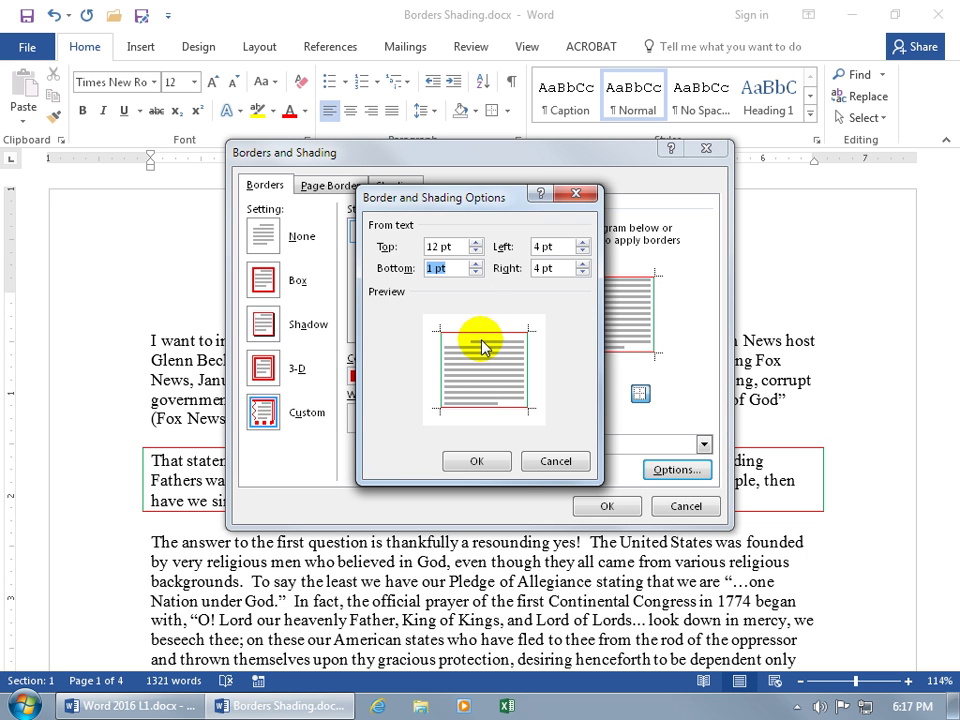
{"action": "left_click", "coordinate": [476, 461]}
{"action": "left_click", "coordinate": [606, 506]}
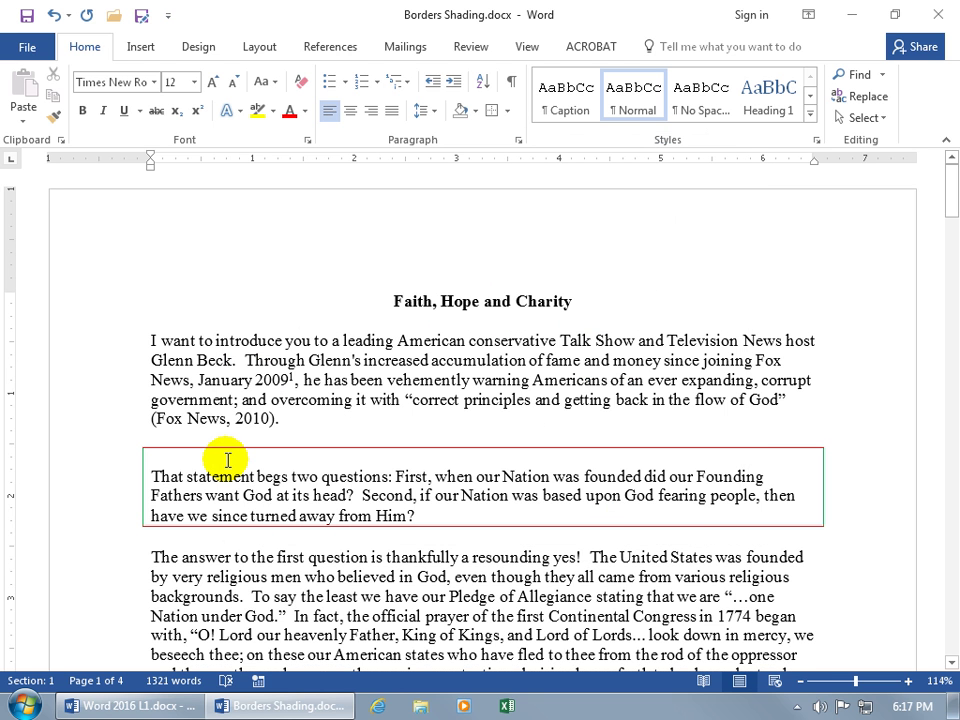
Step: Select the word "statement" in the bordered paragraph and view its indent and spacing settings without changing them
{"action": "left_click", "coordinate": [224, 477]}
{"action": "double_click", "coordinate": [224, 477]}
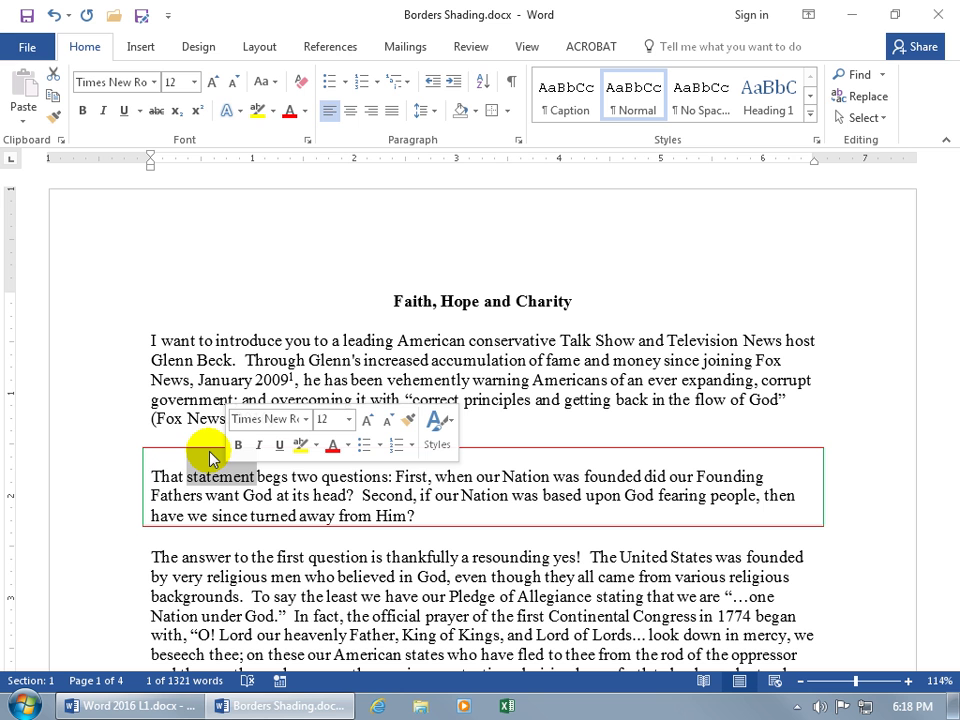
{"action": "right_click", "coordinate": [214, 474]}
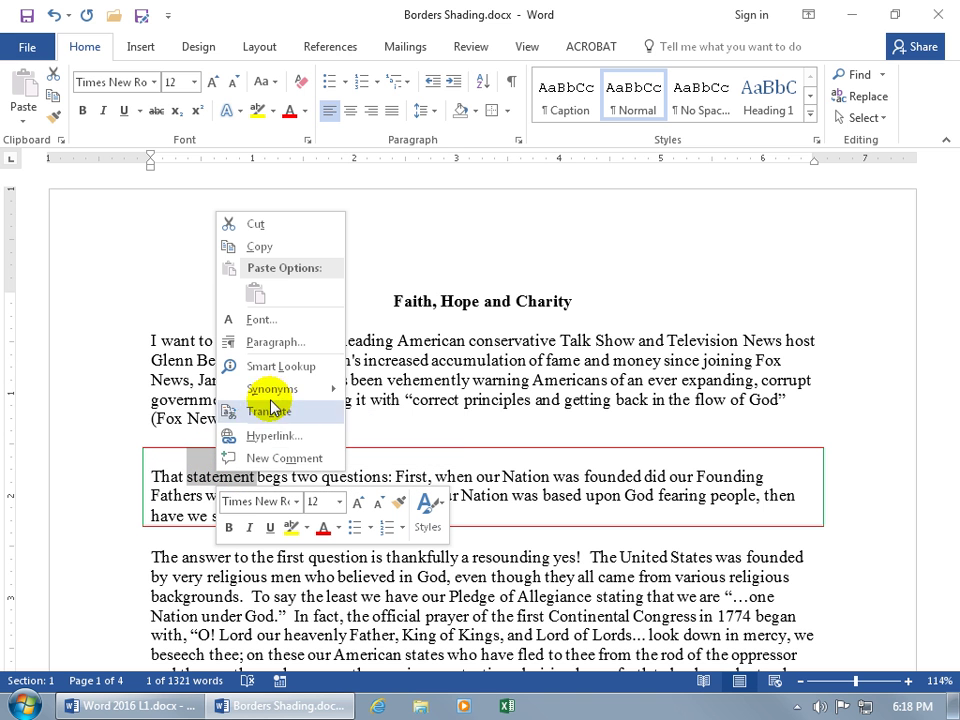
{"action": "left_click", "coordinate": [285, 345]}
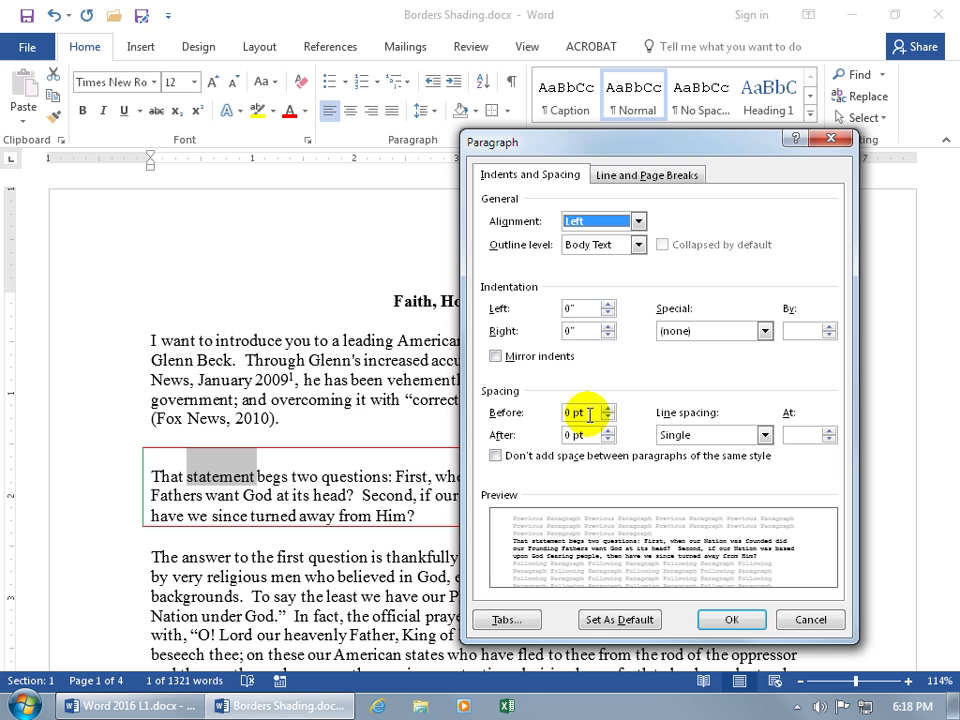
{"action": "left_click", "coordinate": [830, 620]}
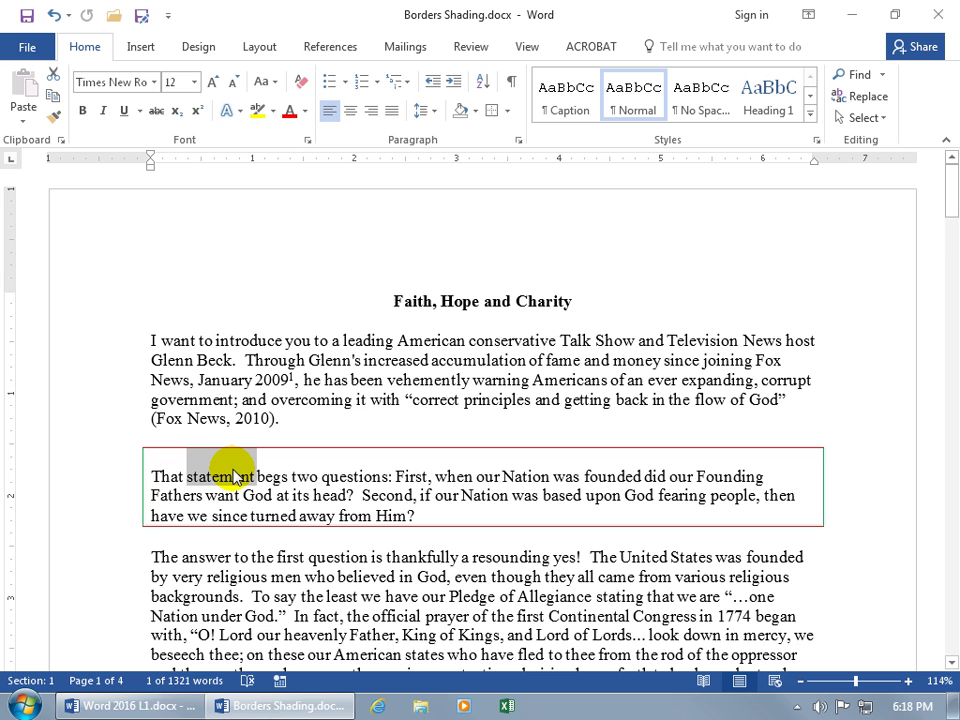
Step: Add a box border around the selected word "statement" only, applied to the text with automatic color and 1 pt width
{"action": "left_click", "coordinate": [508, 110]}
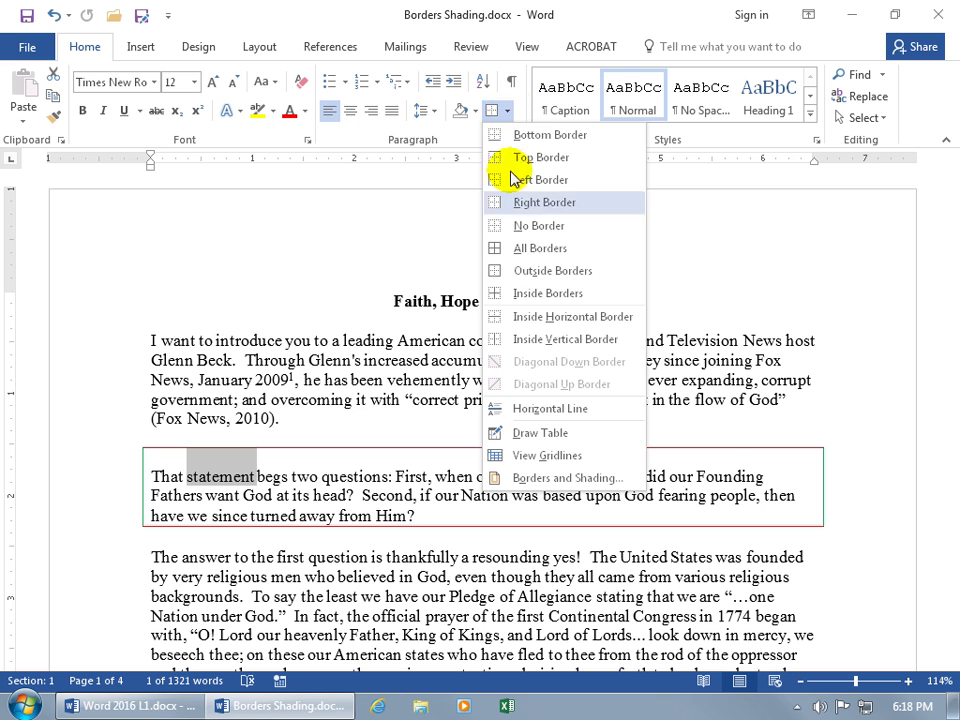
{"action": "left_click", "coordinate": [528, 480]}
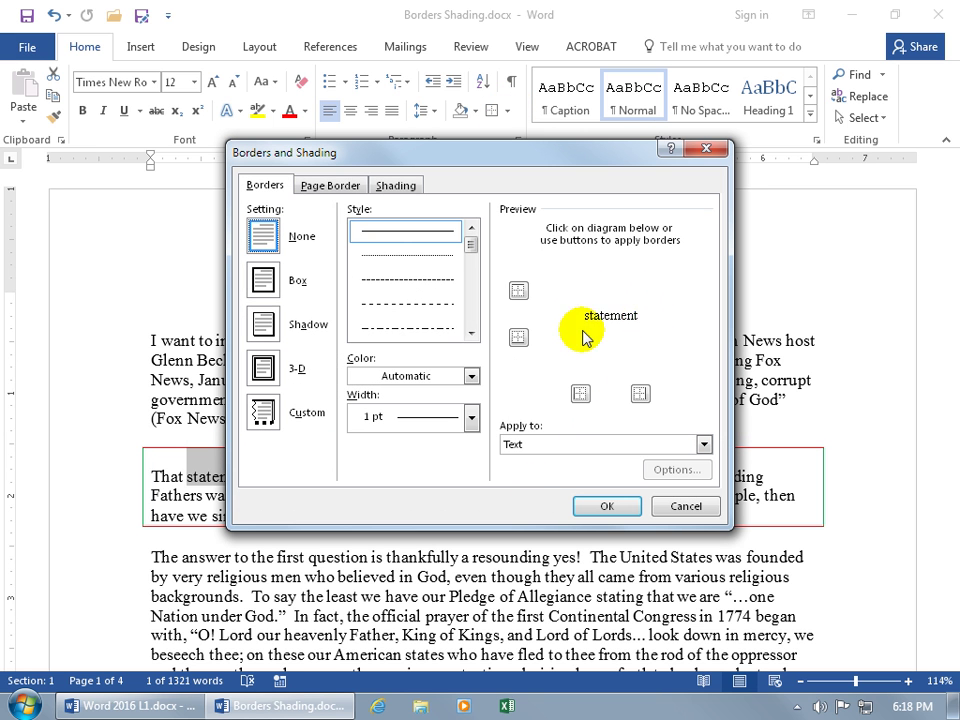
{"action": "left_click_drag", "start_coordinate": [470, 153], "coordinate": [558, 160]}
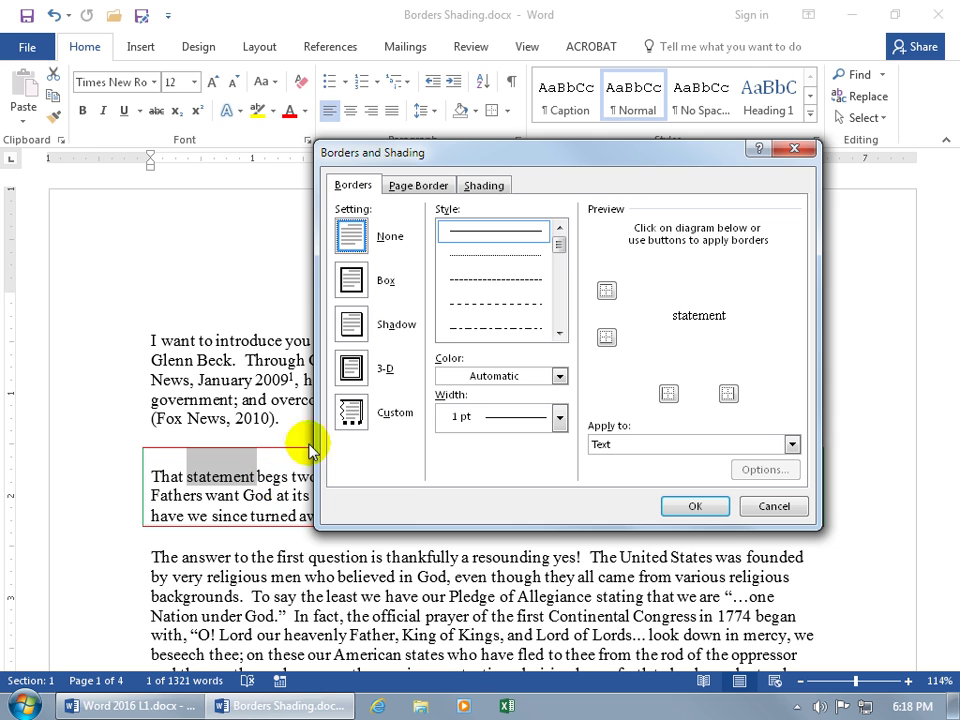
{"action": "left_click", "coordinate": [353, 281]}
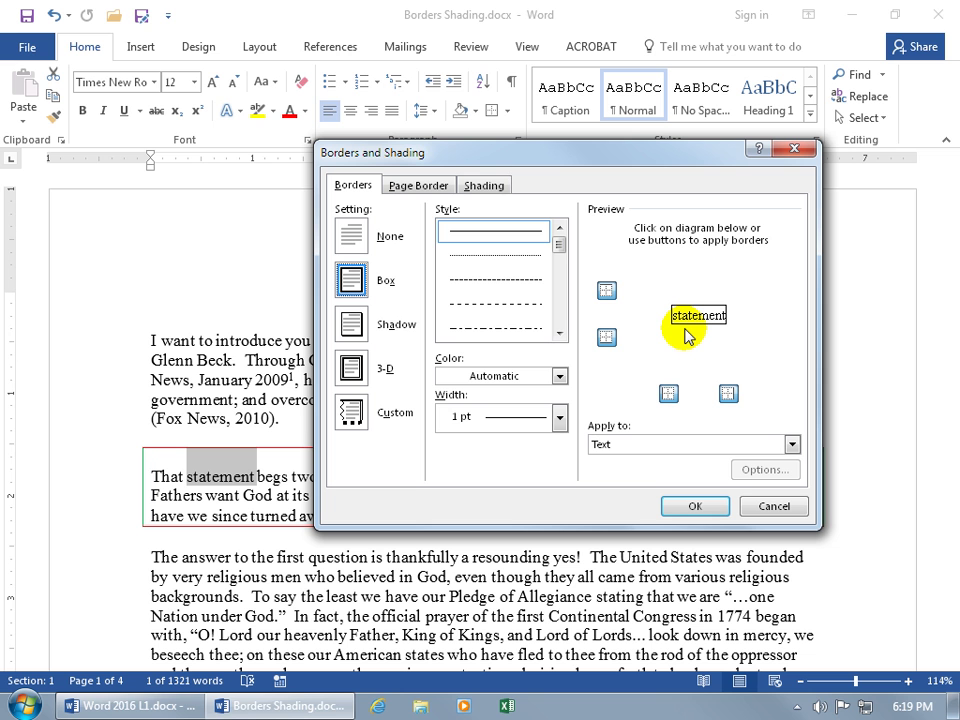
{"action": "left_click", "coordinate": [694, 504]}
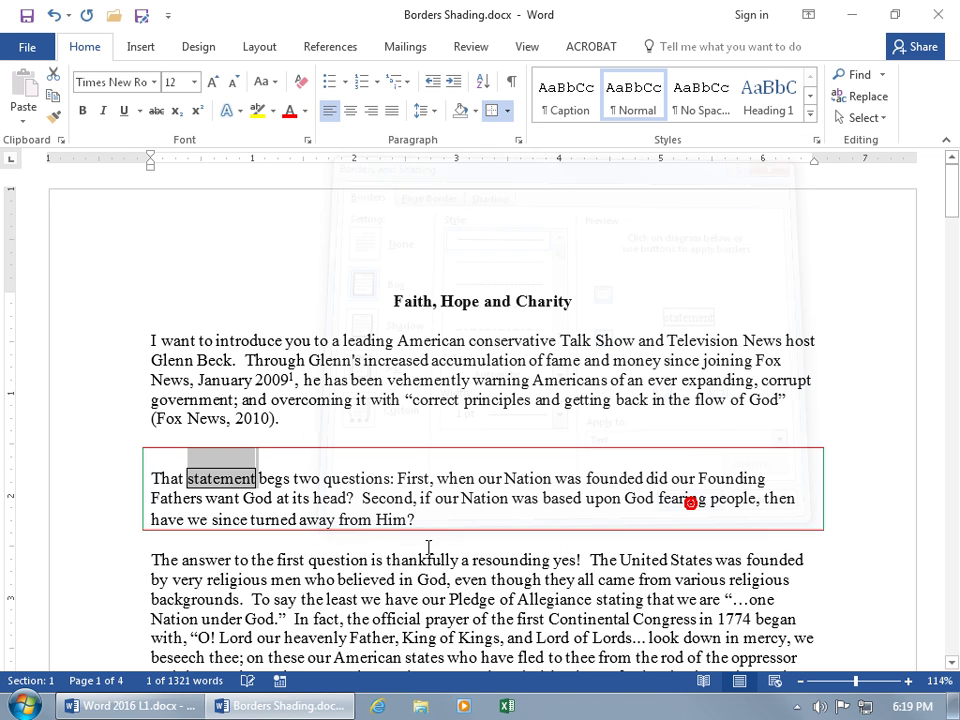
{"action": "left_click", "coordinate": [392, 490]}
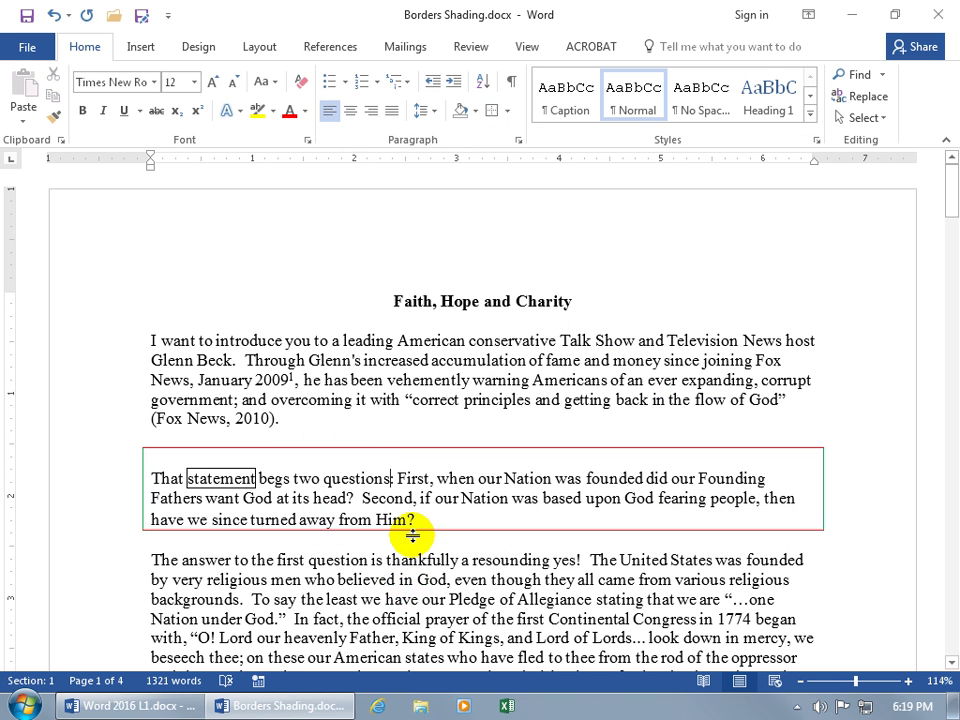
Step: Set the paragraph's top border distance from the text to 1 pt in the border options
{"action": "left_click", "coordinate": [436, 498]}
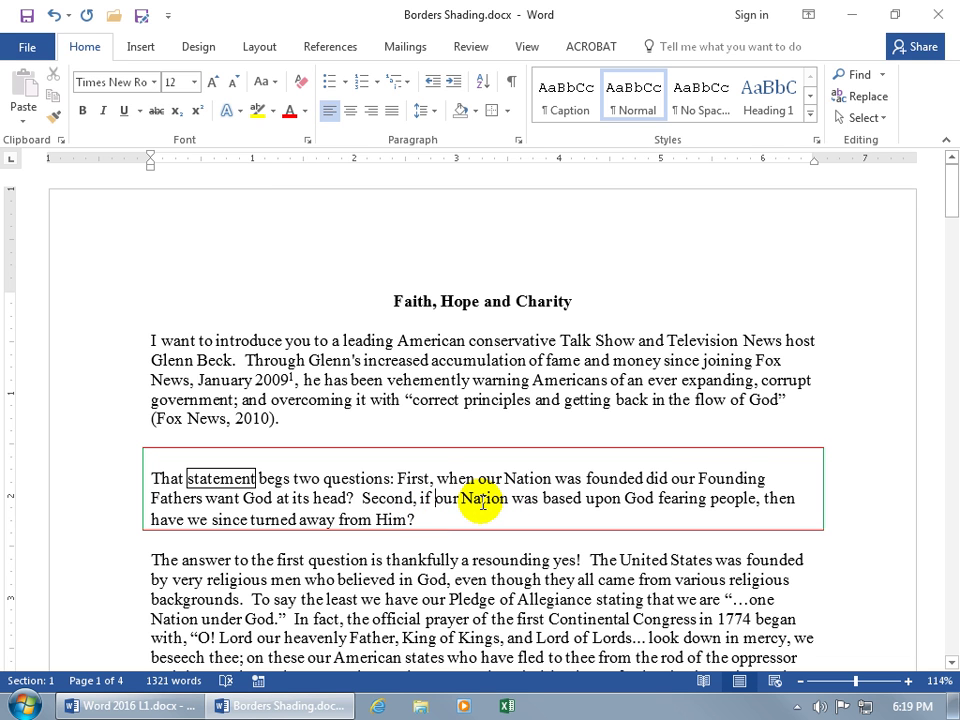
{"action": "left_click", "coordinate": [507, 111]}
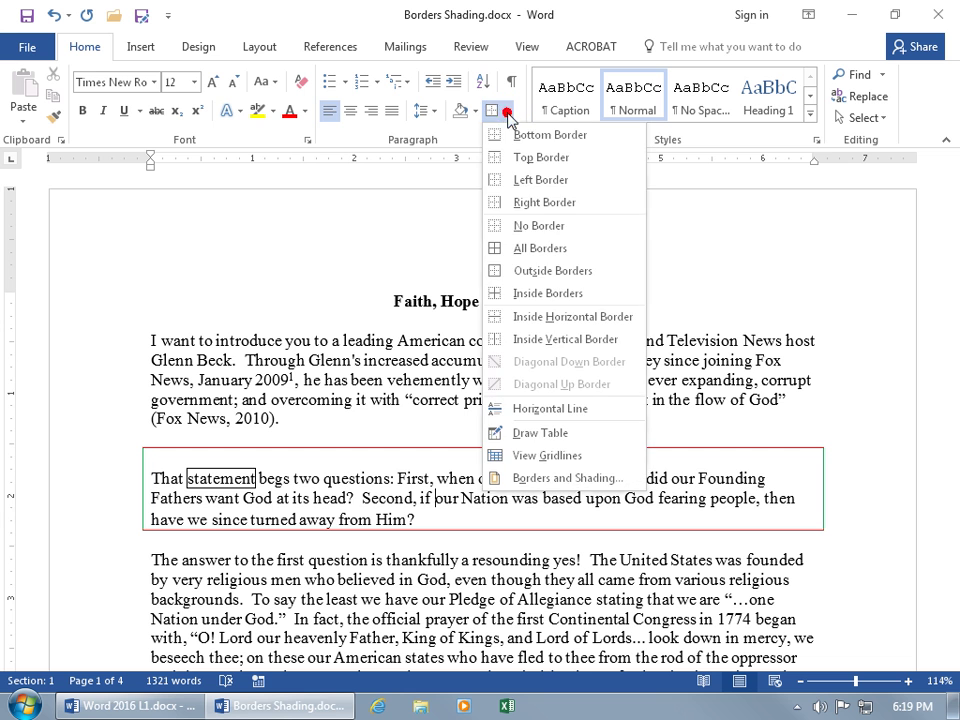
{"action": "left_click", "coordinate": [525, 479]}
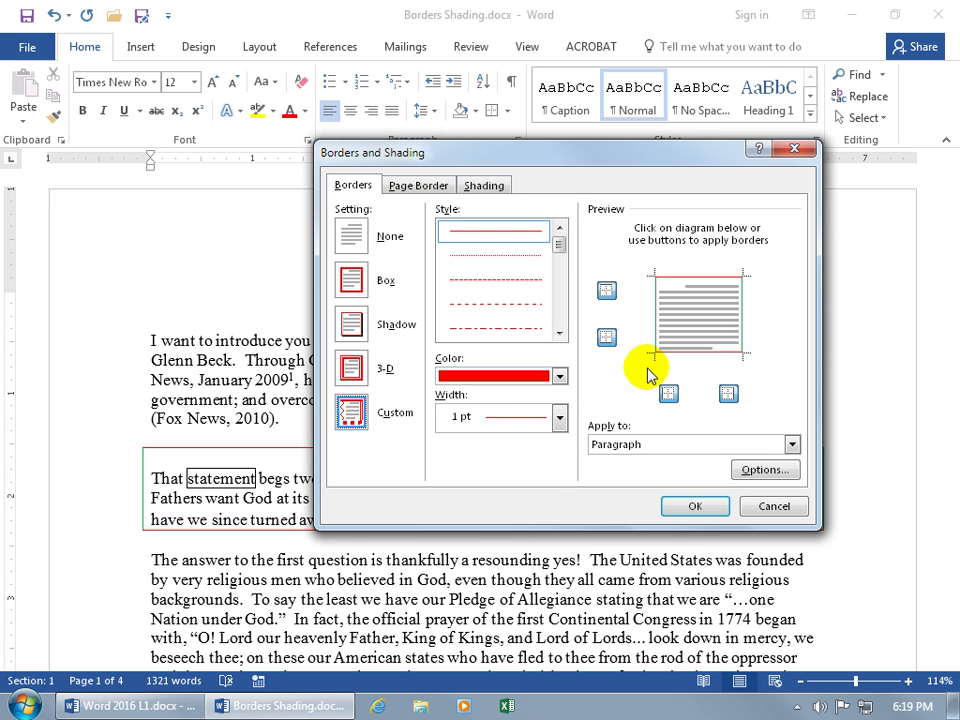
{"action": "left_click", "coordinate": [754, 469]}
{"action": "type", "text": "1 pt"}
{"action": "key", "text": "Return"}
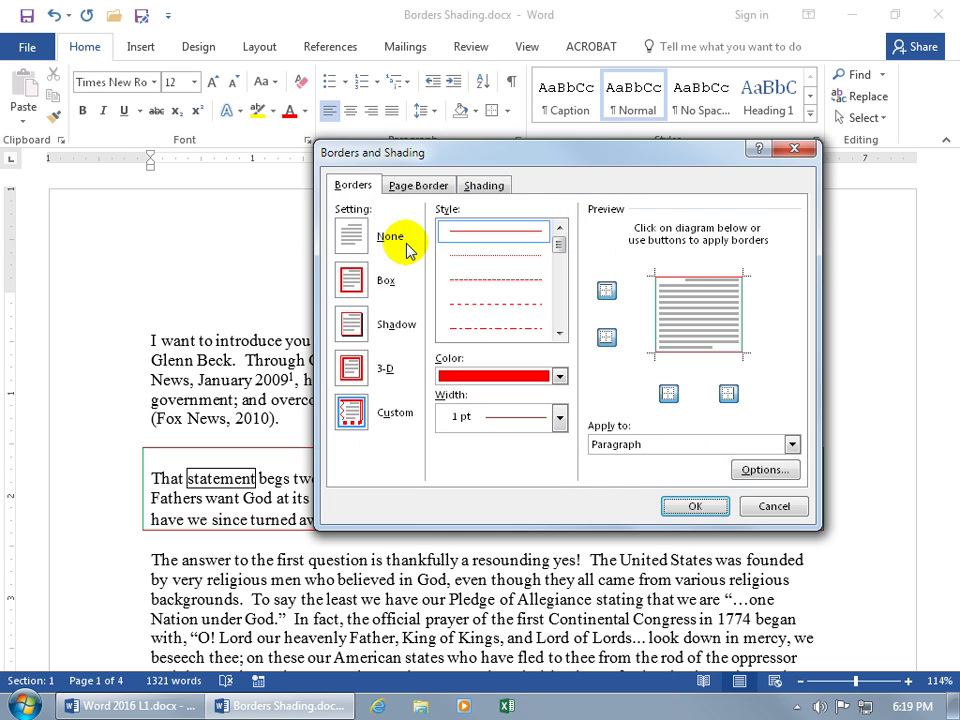
{"action": "key", "text": "Return"}
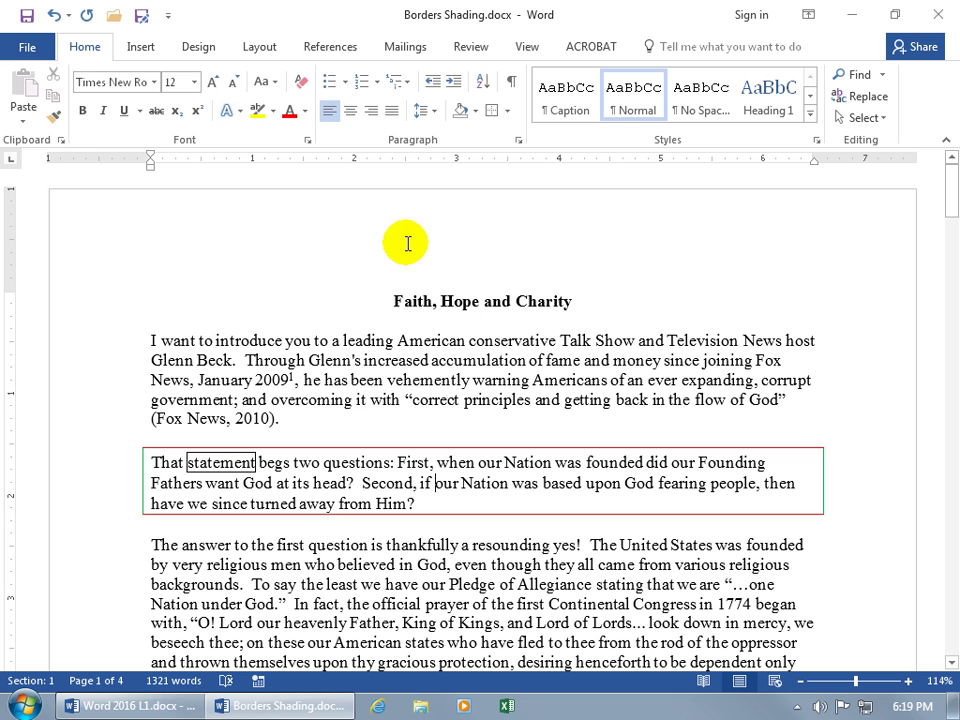
Step: Remove the box border from the word "statement", leaving the borders of the surrounding paragraph in place
{"action": "double_click", "coordinate": [224, 462]}
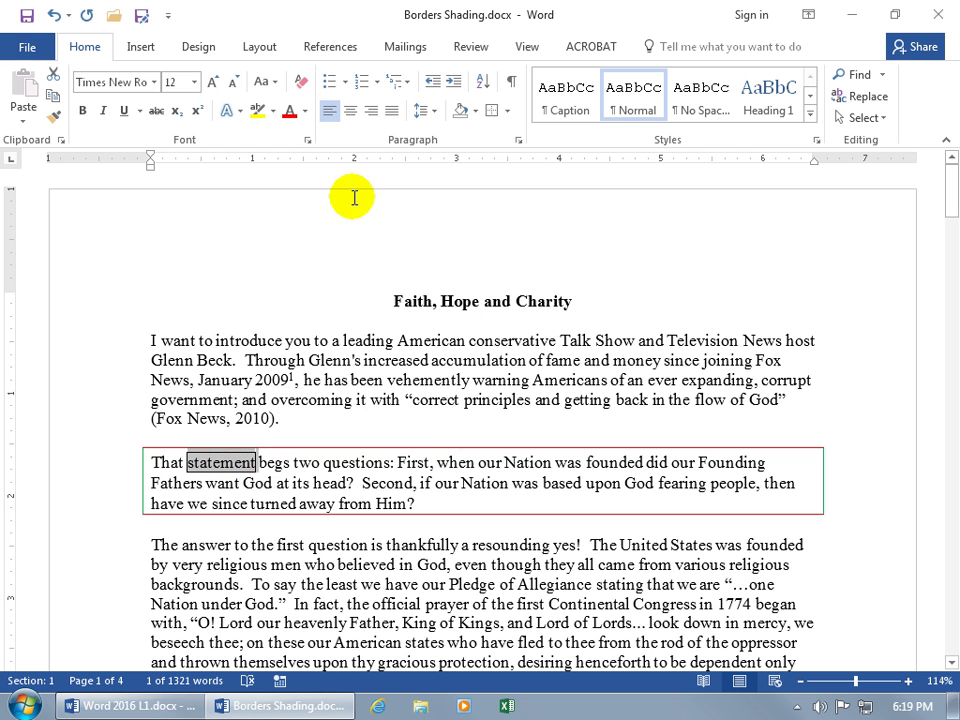
{"action": "left_click", "coordinate": [507, 110]}
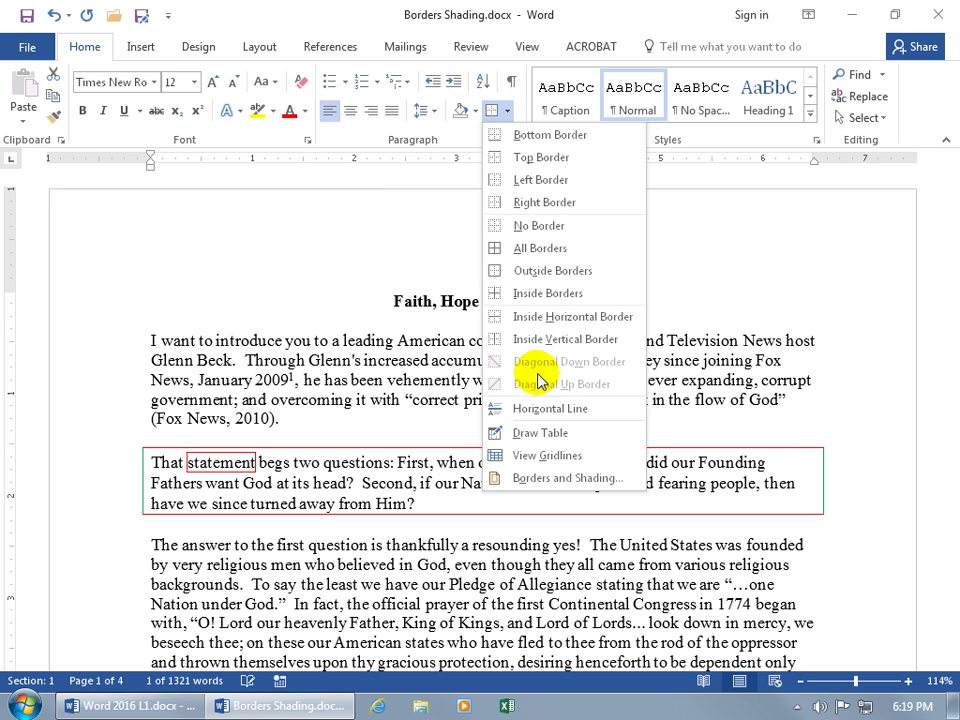
{"action": "left_click", "coordinate": [540, 480]}
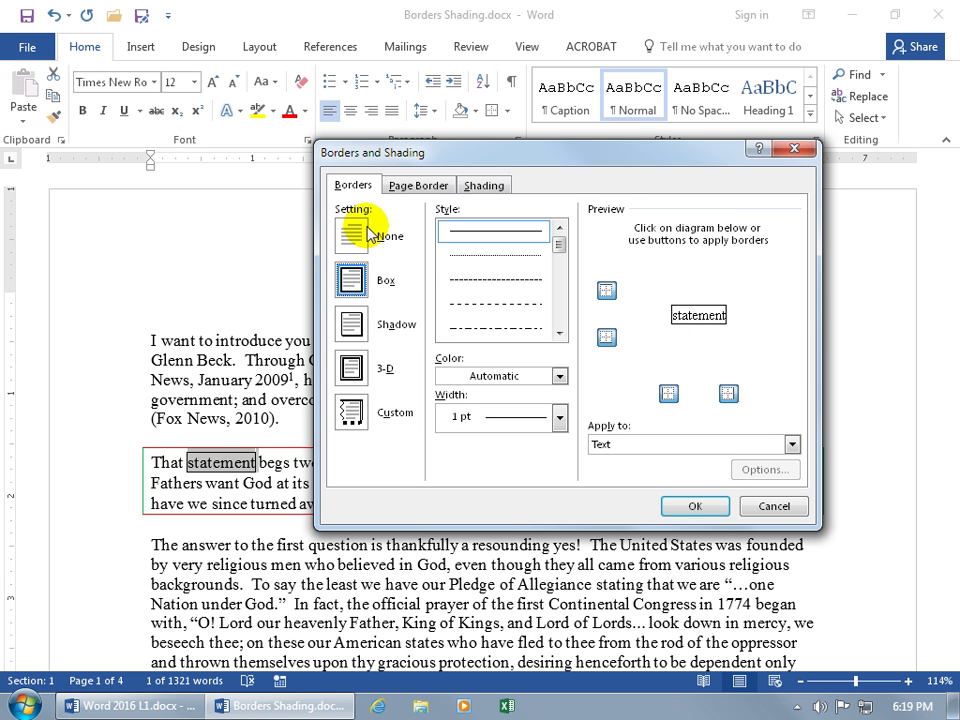
{"action": "left_click", "coordinate": [700, 506]}
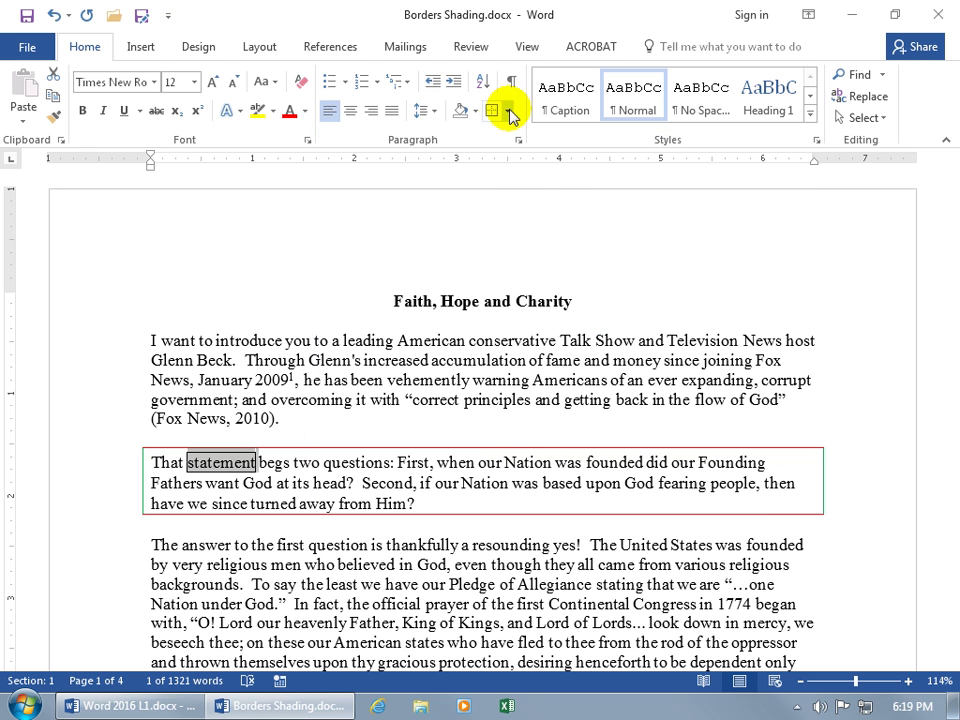
{"action": "left_click", "coordinate": [509, 112]}
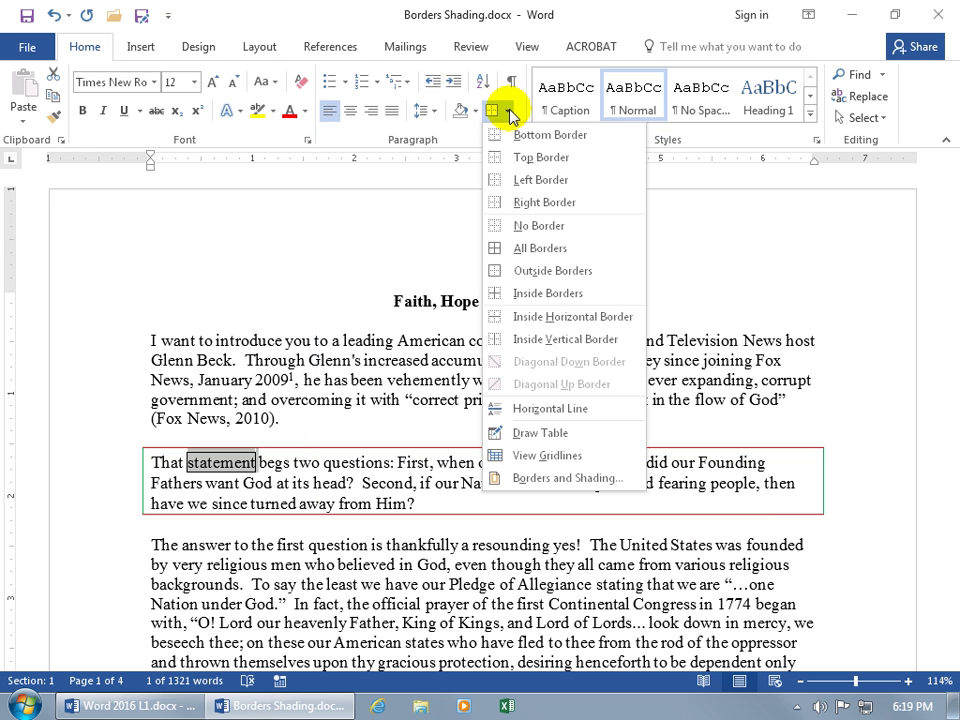
{"action": "left_click", "coordinate": [520, 228]}
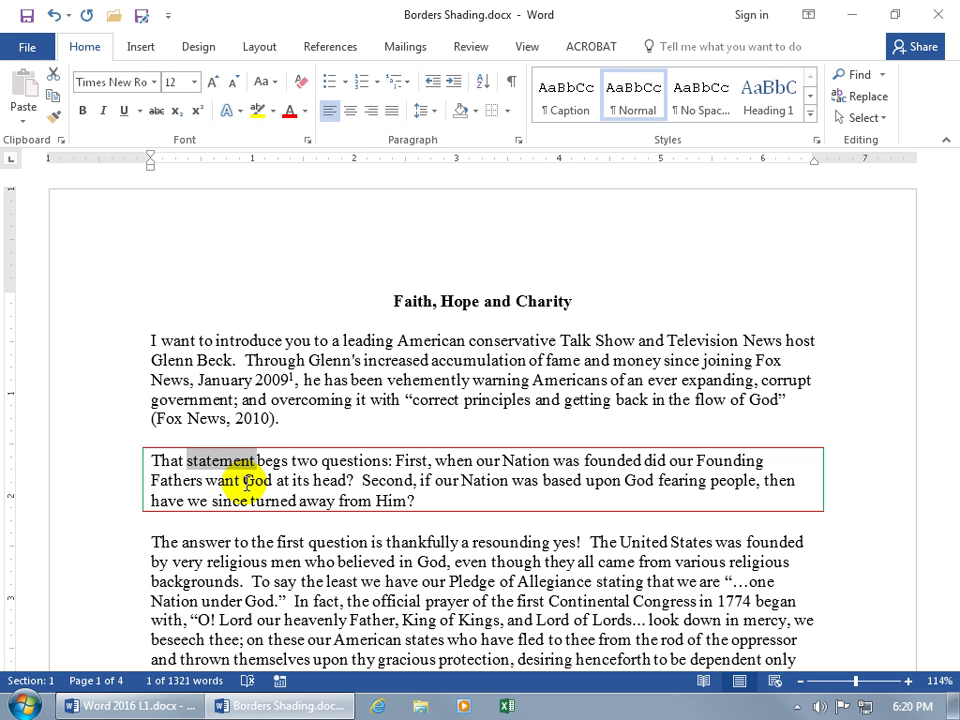
Step: Choose a light olive green theme color as the fill shading for the whole bordered paragraph
{"action": "left_click", "coordinate": [412, 481]}
{"action": "left_click_drag", "start_coordinate": [412, 481], "coordinate": [280, 481]}
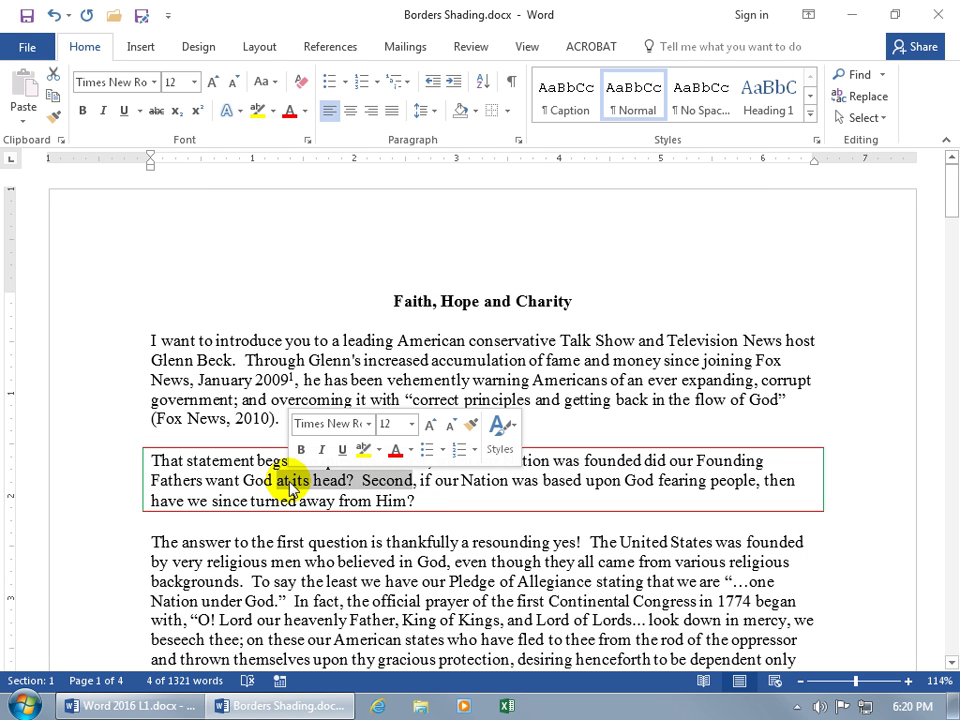
{"action": "left_click", "coordinate": [336, 480]}
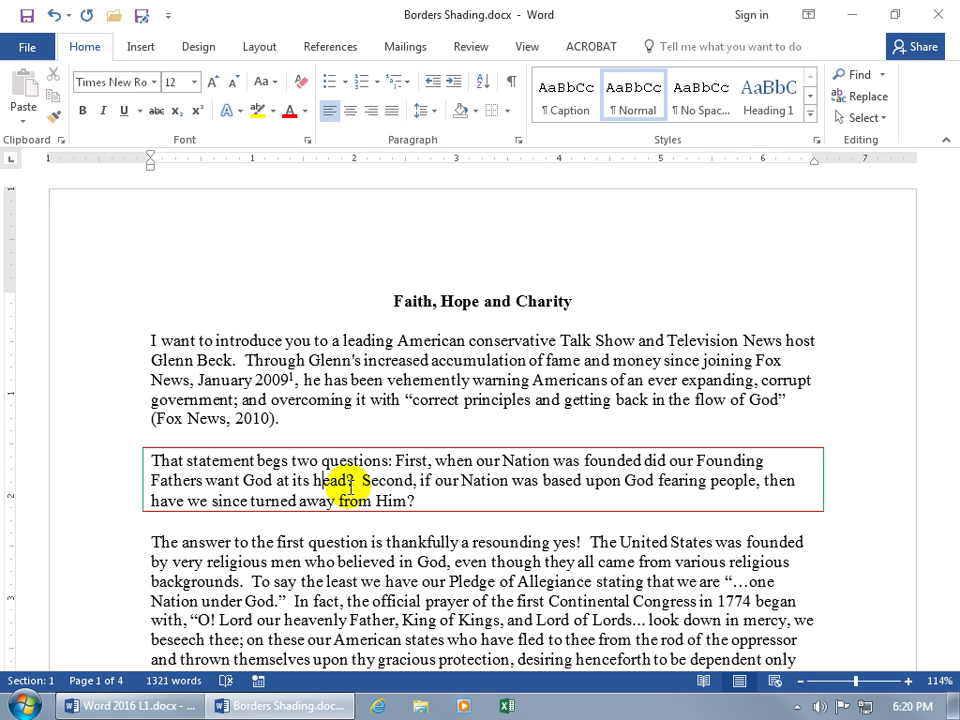
{"action": "left_click", "coordinate": [507, 111]}
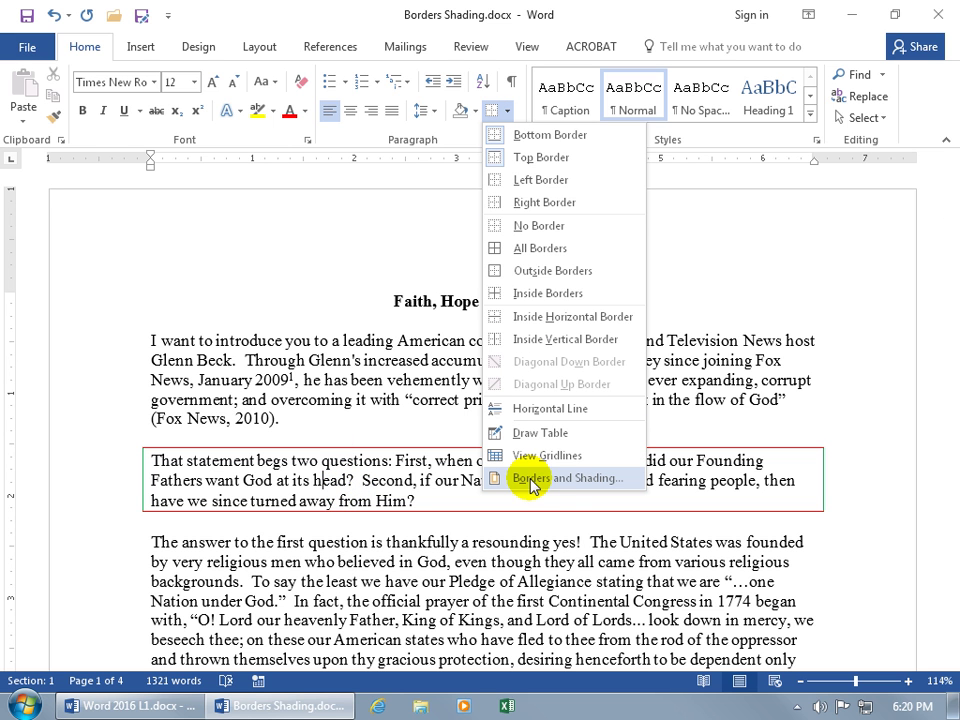
{"action": "left_click", "coordinate": [567, 480]}
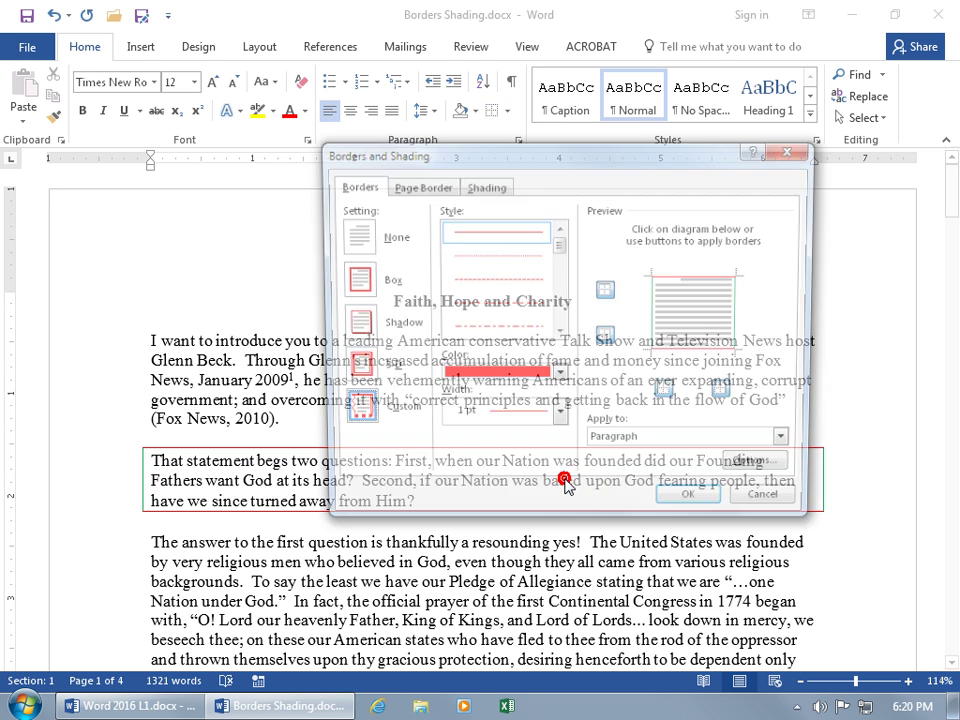
{"action": "left_click", "coordinate": [490, 186]}
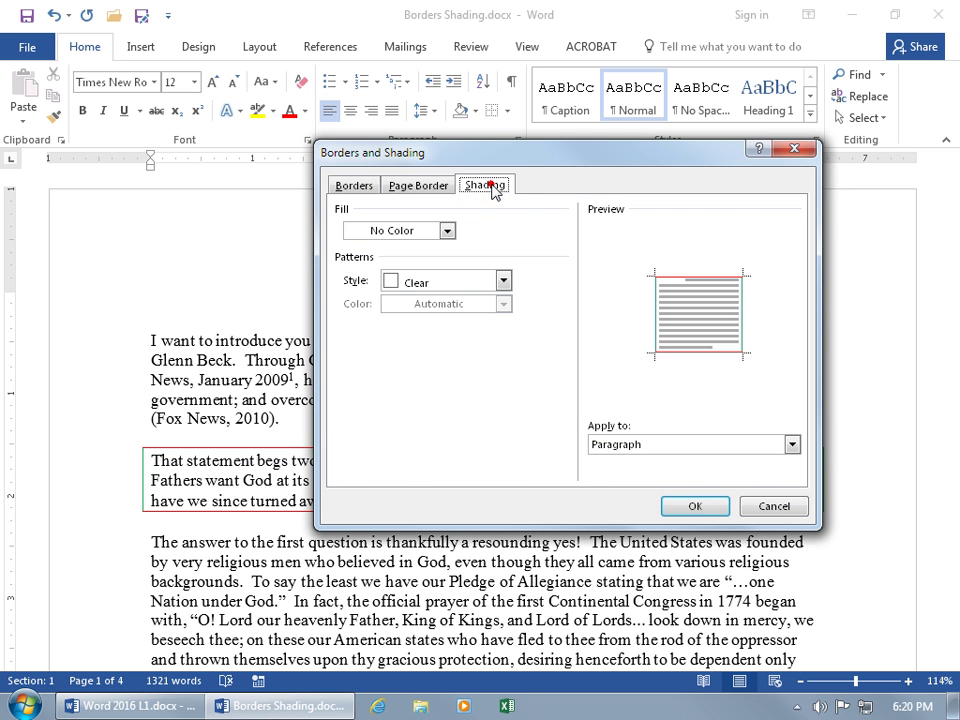
{"action": "left_click", "coordinate": [447, 232]}
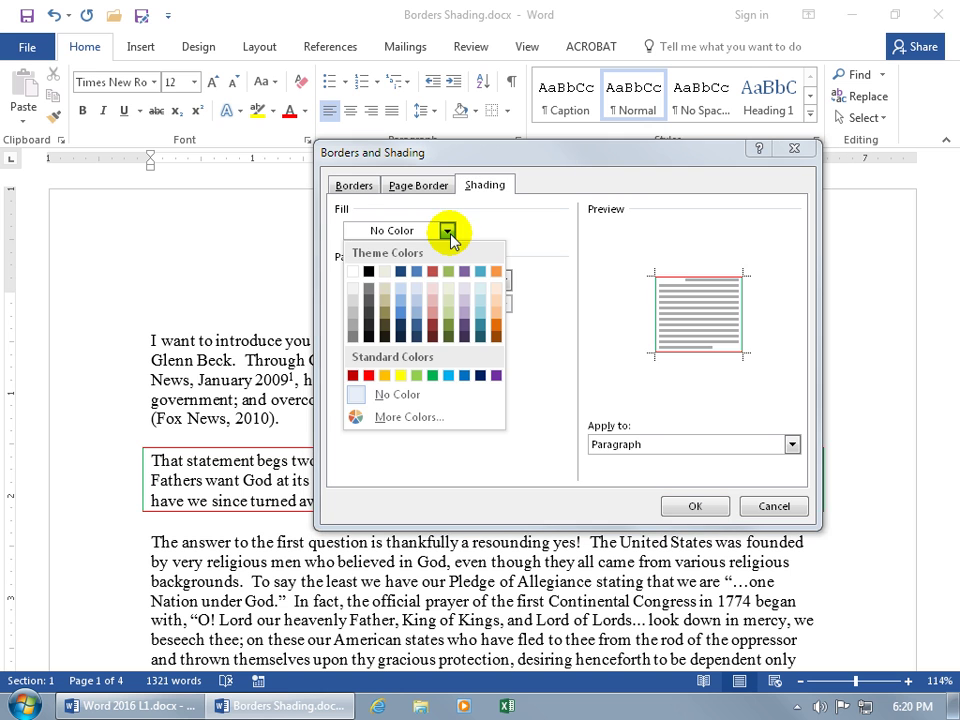
{"action": "left_click", "coordinate": [448, 306]}
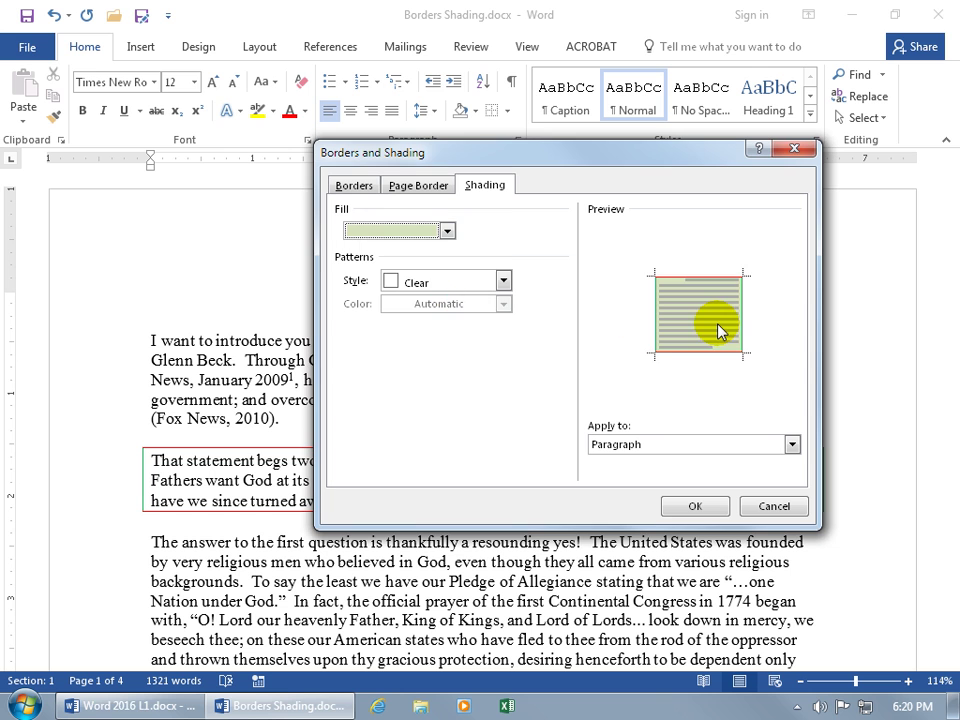
Step: Change the bordered paragraph's fill shading to the lightest olive green theme color and apply it to the document
{"action": "left_click", "coordinate": [447, 231]}
{"action": "left_click", "coordinate": [448, 288]}
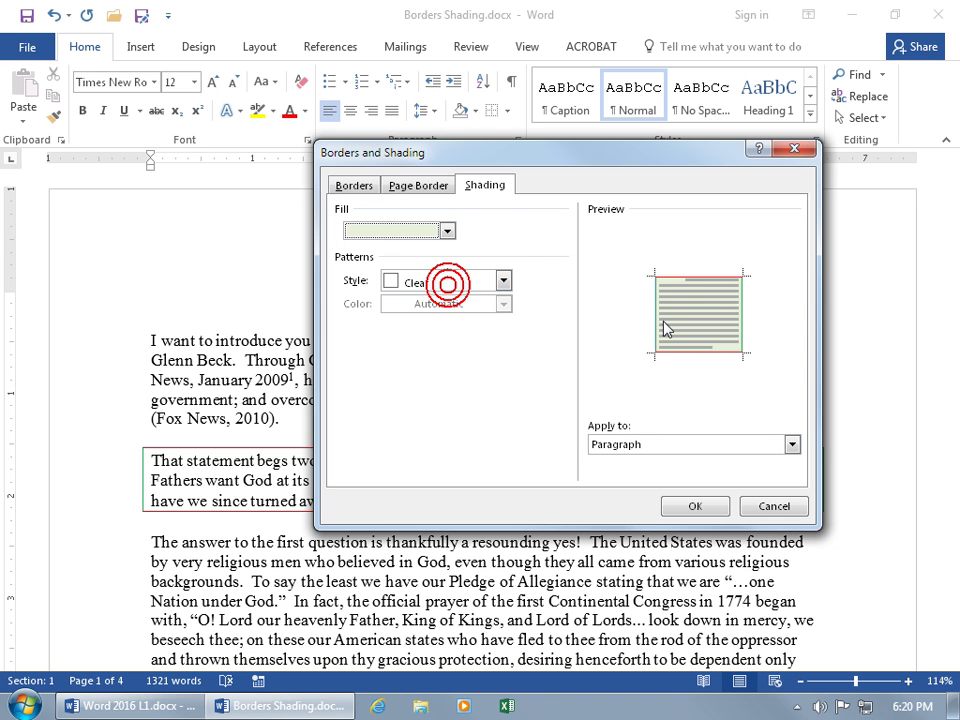
{"action": "left_click", "coordinate": [705, 505]}
{"action": "left_click", "coordinate": [707, 506]}
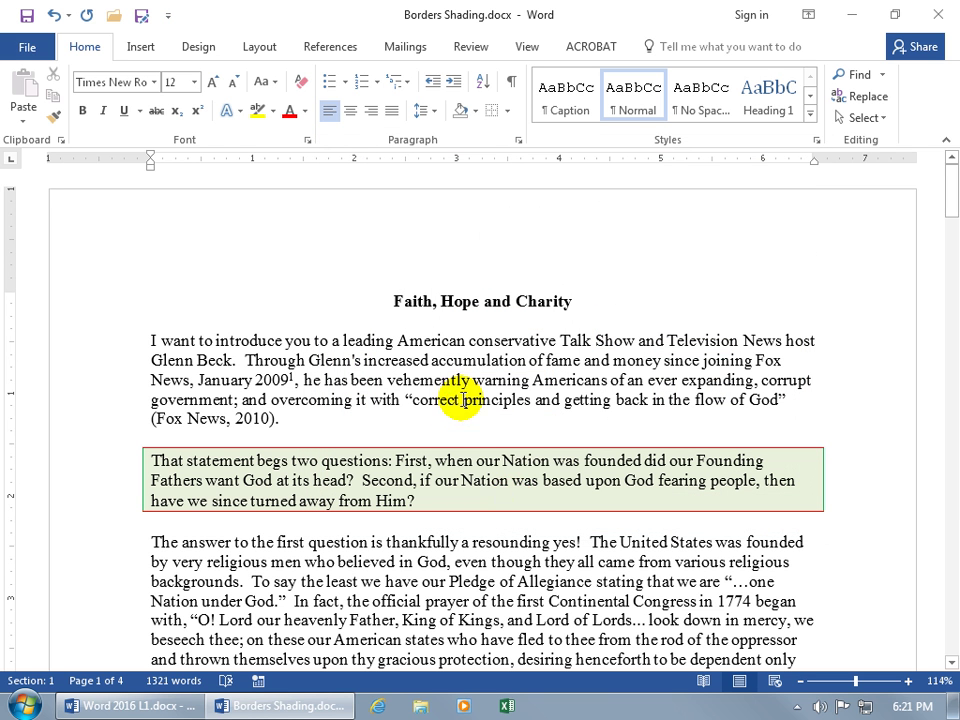
Step: Using the phrase "he has been vehemently warning" as the selection, set 1 pt automatic-color left and right borders for its whole paragraph
{"action": "left_click_drag", "start_coordinate": [304, 379], "coordinate": [506, 384]}
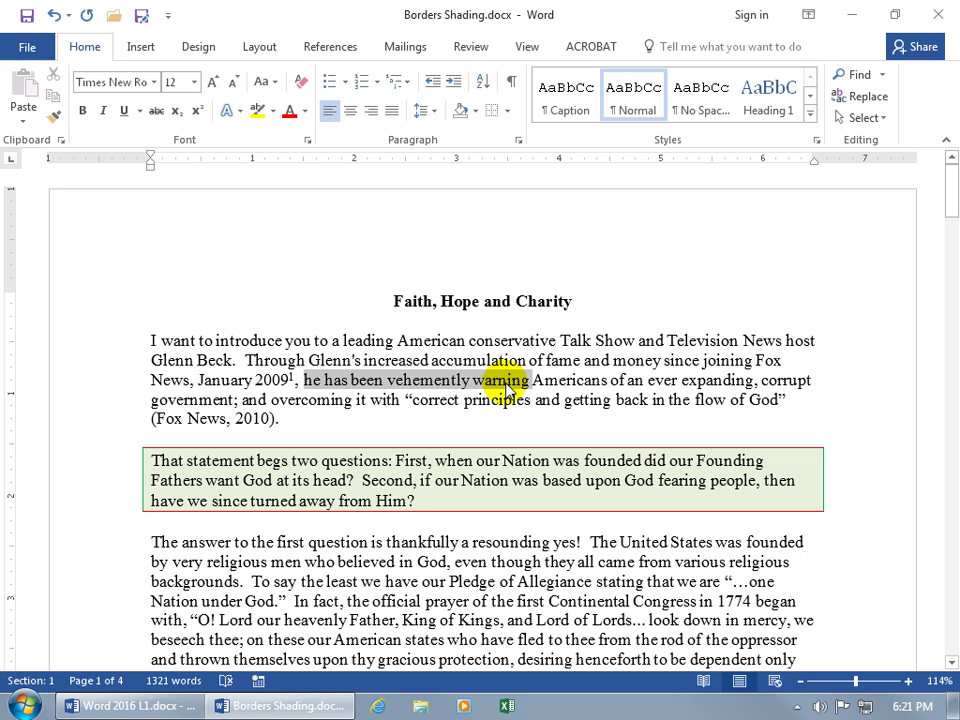
{"action": "left_click", "coordinate": [508, 112]}
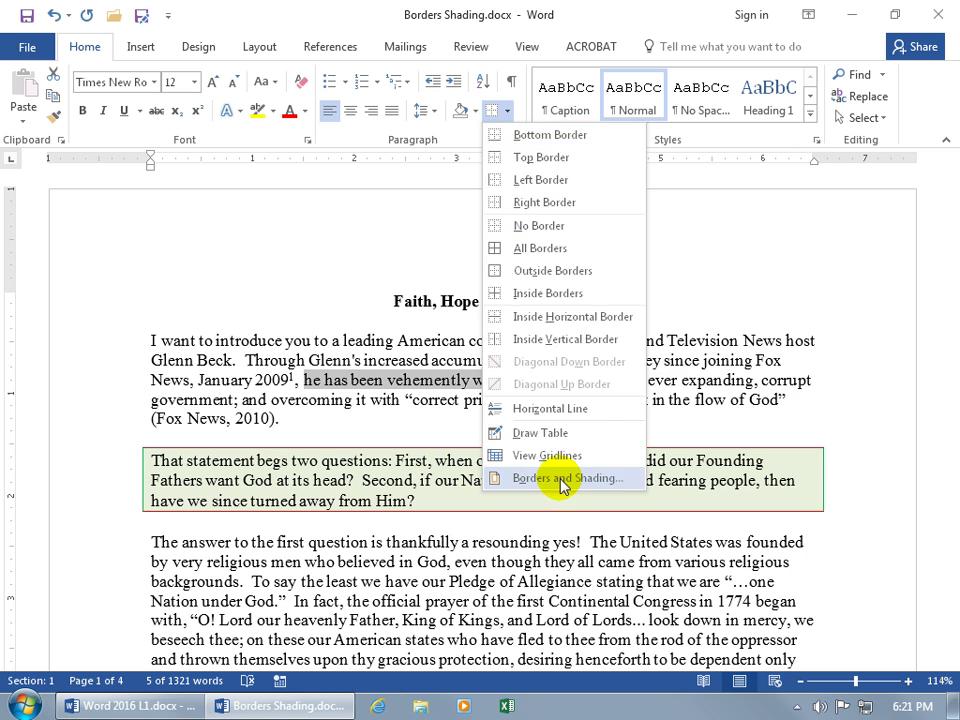
{"action": "left_click", "coordinate": [556, 478]}
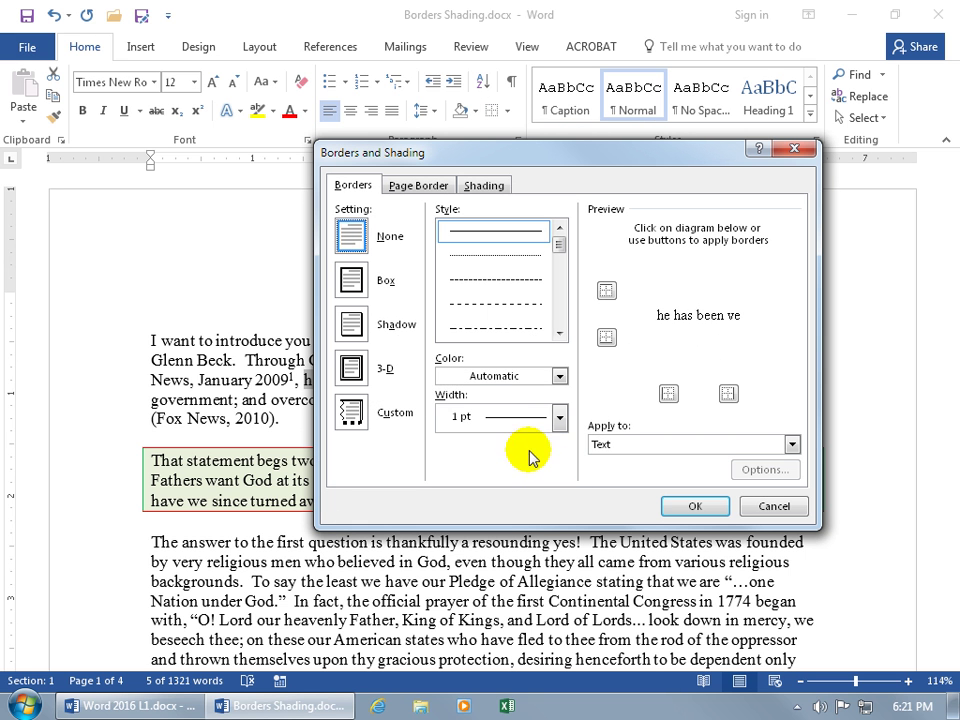
{"action": "left_click", "coordinate": [614, 445]}
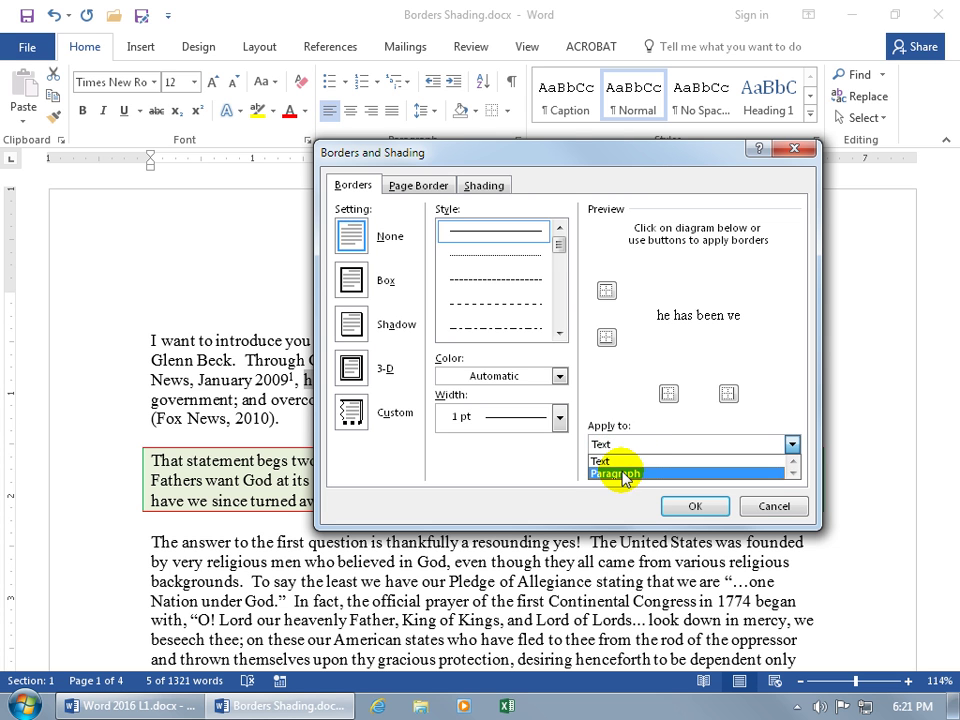
{"action": "left_click", "coordinate": [622, 474]}
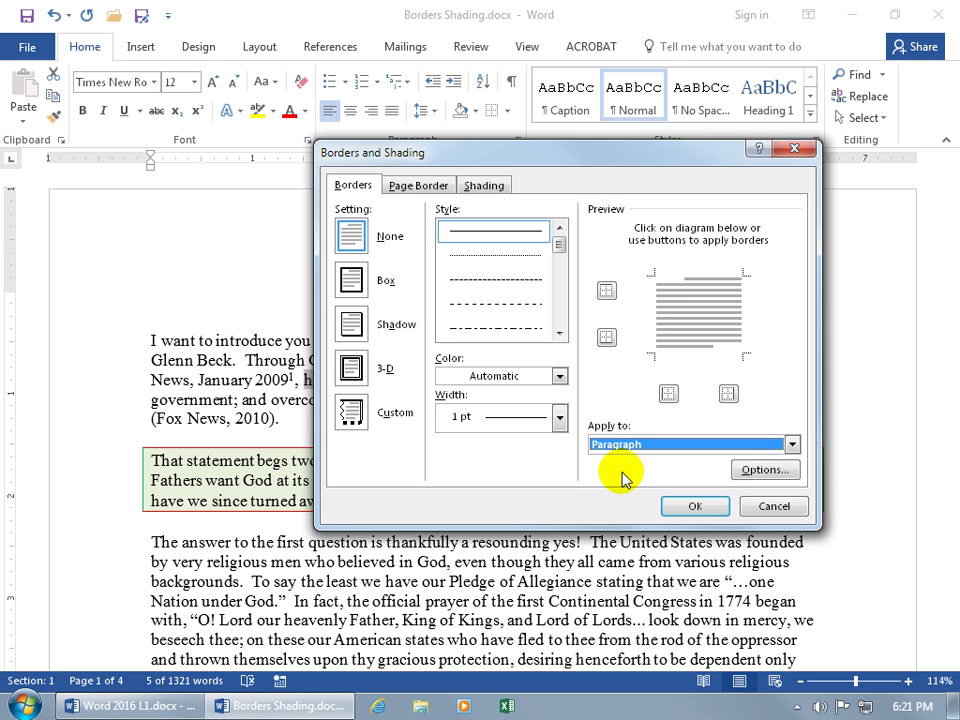
{"action": "left_click", "coordinate": [659, 313]}
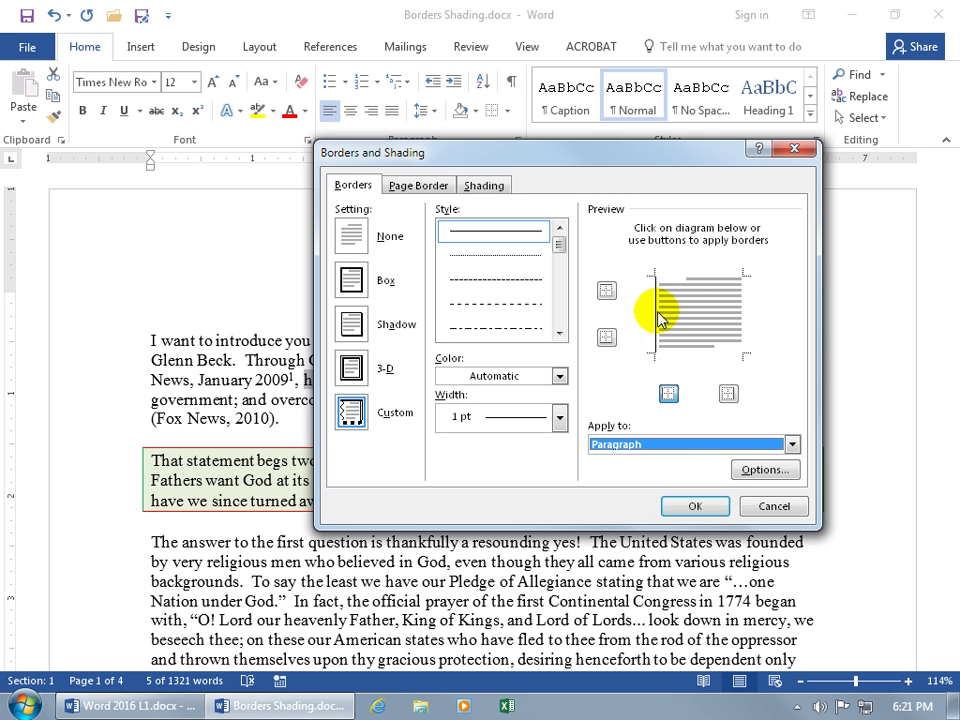
{"action": "left_click", "coordinate": [742, 318]}
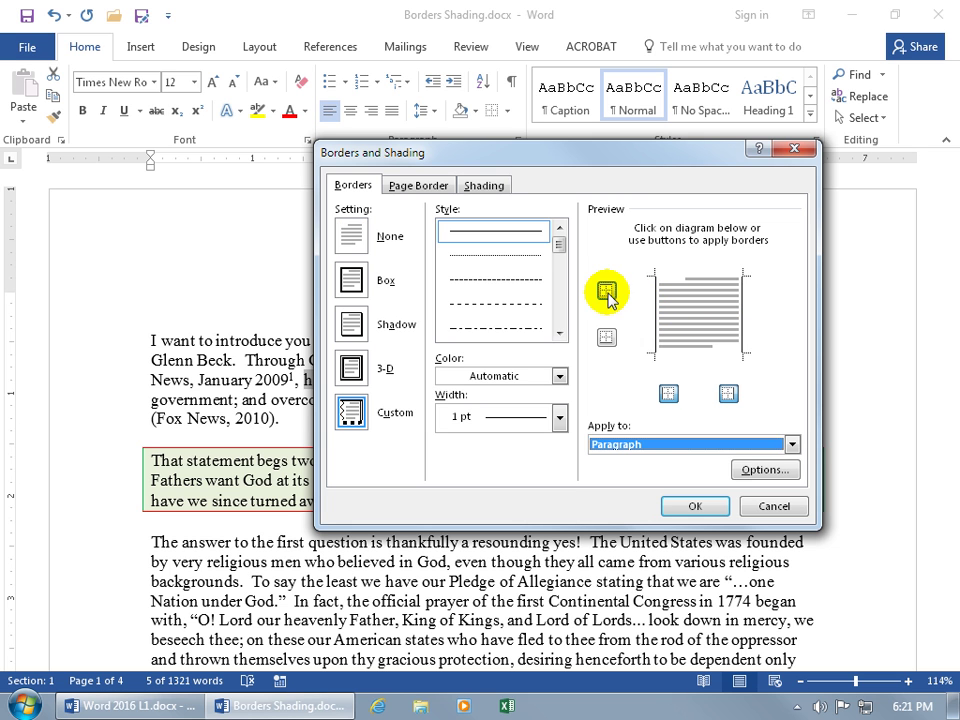
{"action": "left_click", "coordinate": [606, 338]}
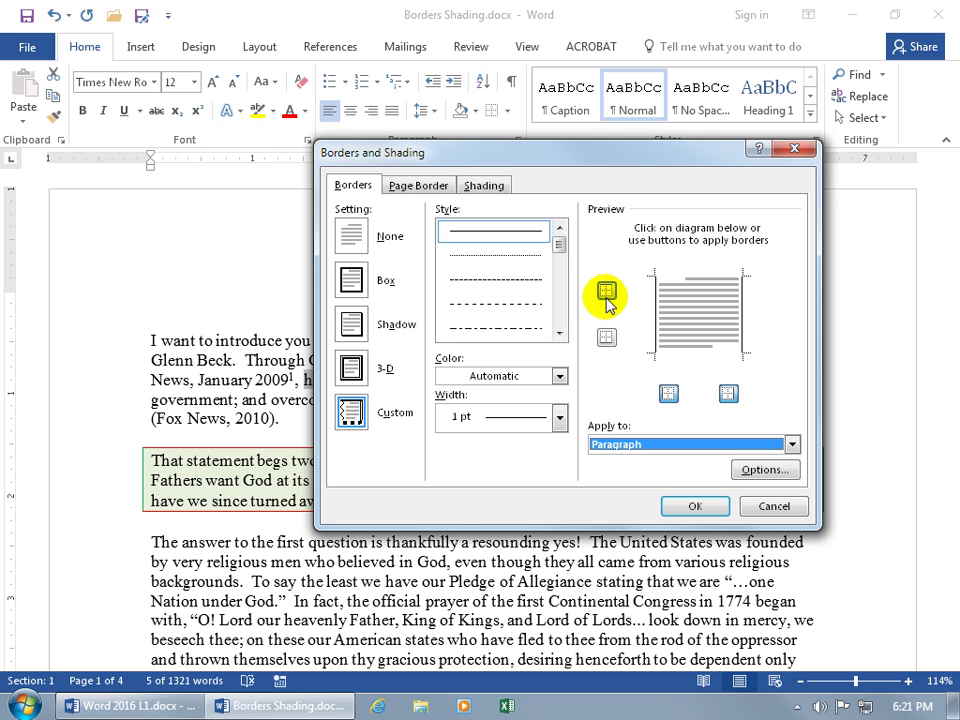
Step: Give the first paragraph a light red top border and a light purple bottom border, both 1 pt, and apply the borders
{"action": "left_click", "coordinate": [559, 376]}
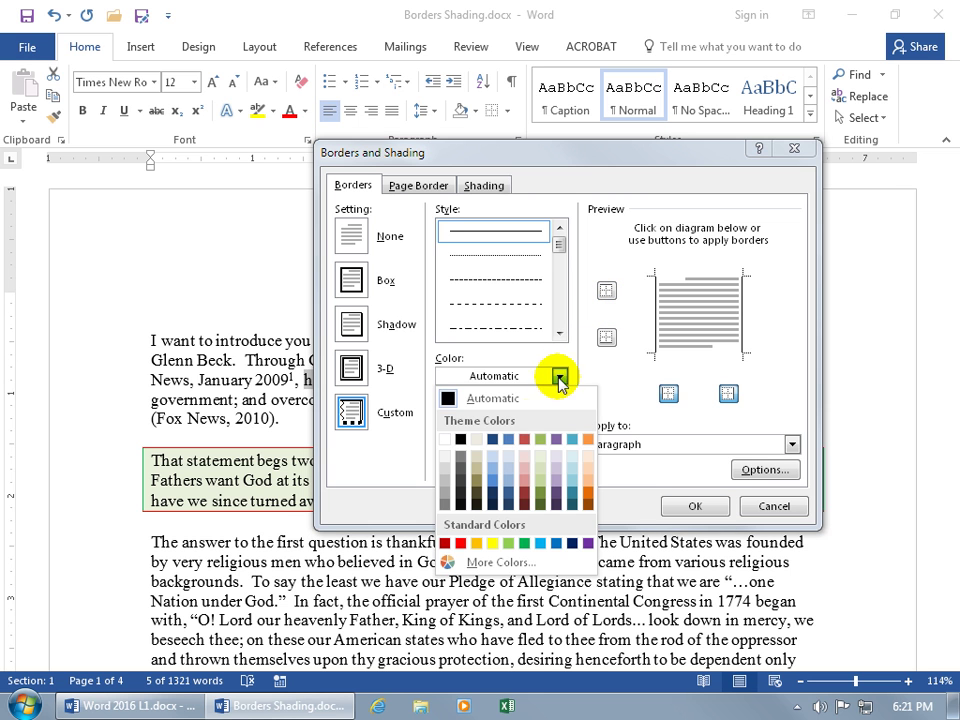
{"action": "left_click", "coordinate": [527, 463]}
{"action": "left_click", "coordinate": [738, 276]}
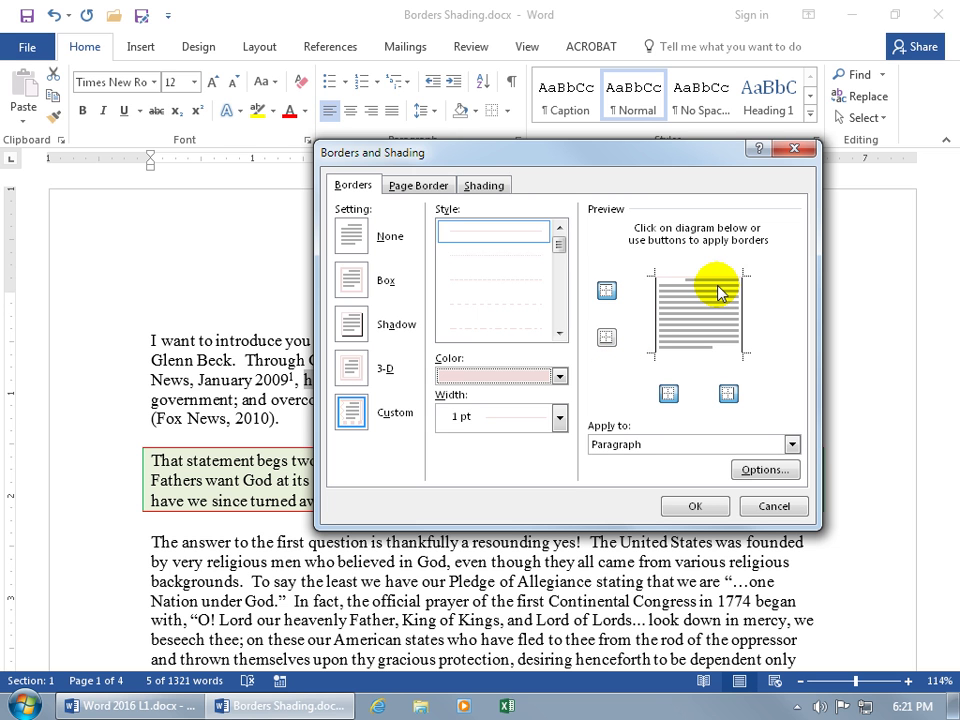
{"action": "left_click", "coordinate": [559, 376]}
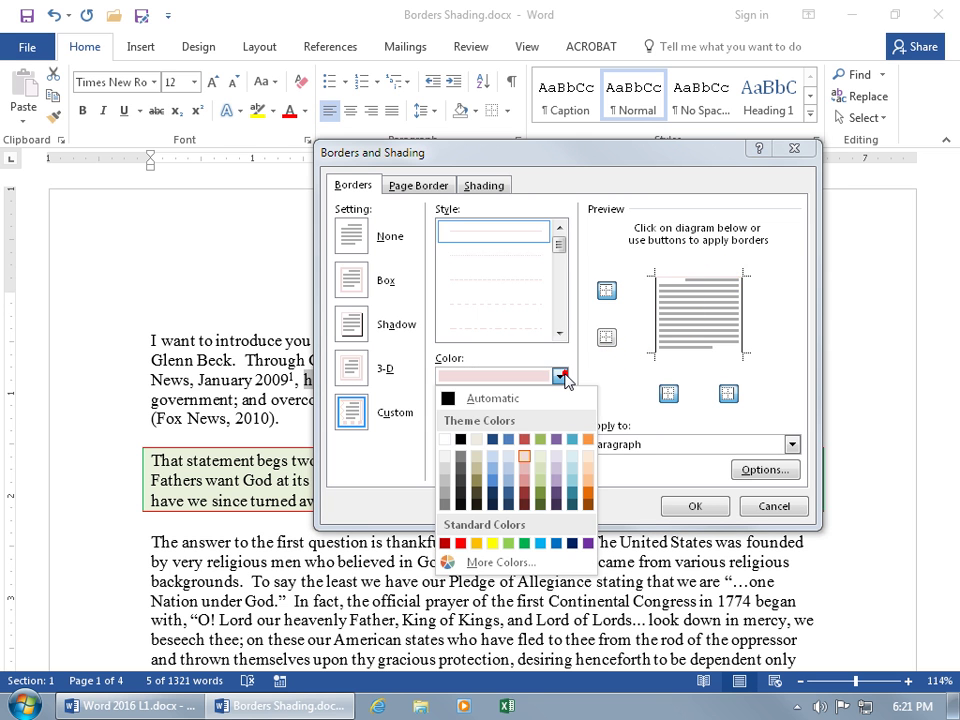
{"action": "left_click", "coordinate": [555, 487]}
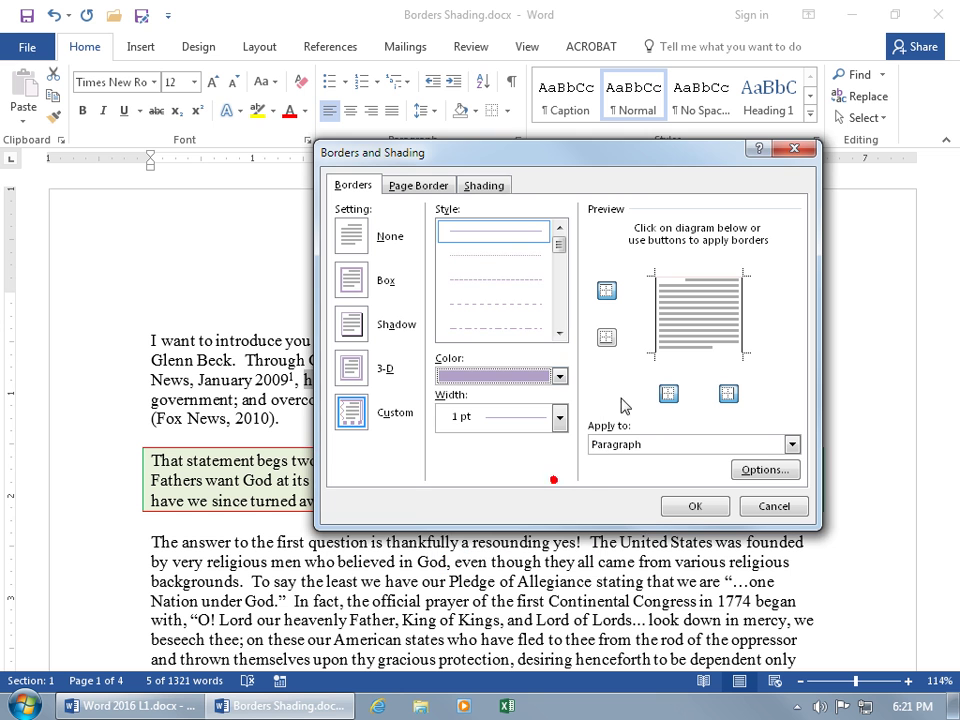
{"action": "left_click", "coordinate": [680, 365]}
{"action": "left_click", "coordinate": [695, 506]}
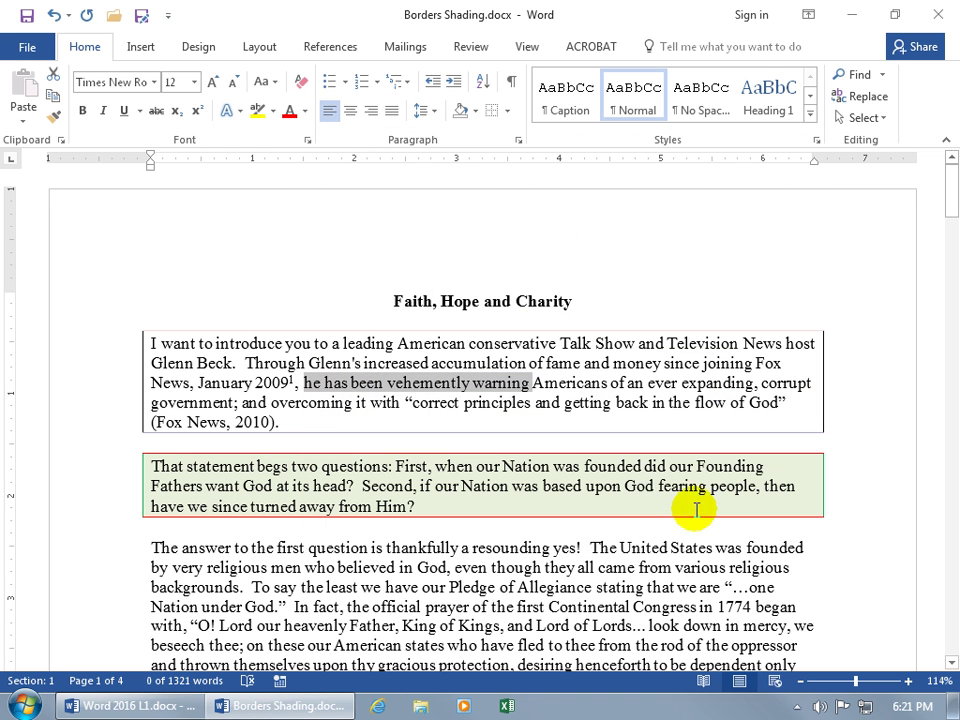
{"action": "left_click", "coordinate": [578, 401]}
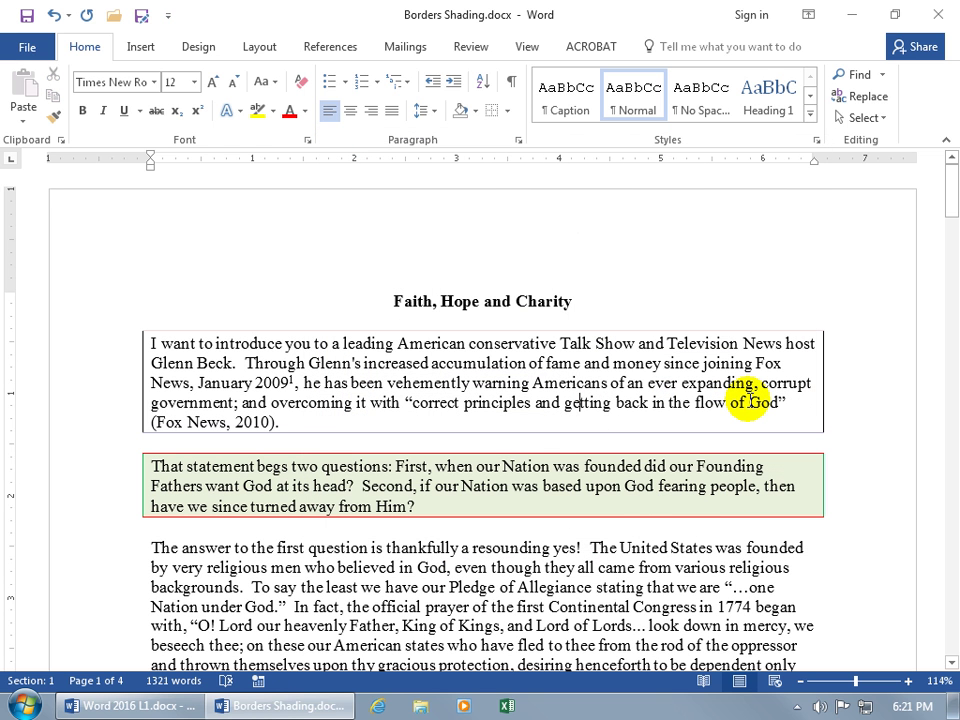
Step: Remove all borders from the green-shaded paragraph beginning "That statement begs two questions"
{"action": "left_click", "coordinate": [565, 485]}
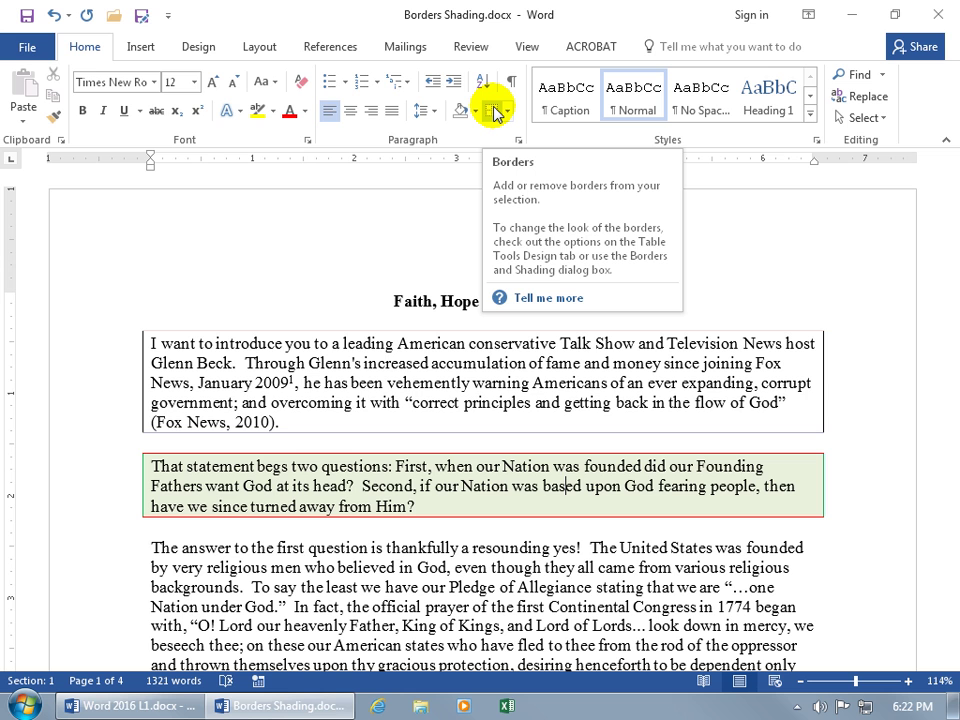
{"action": "left_click", "coordinate": [493, 111]}
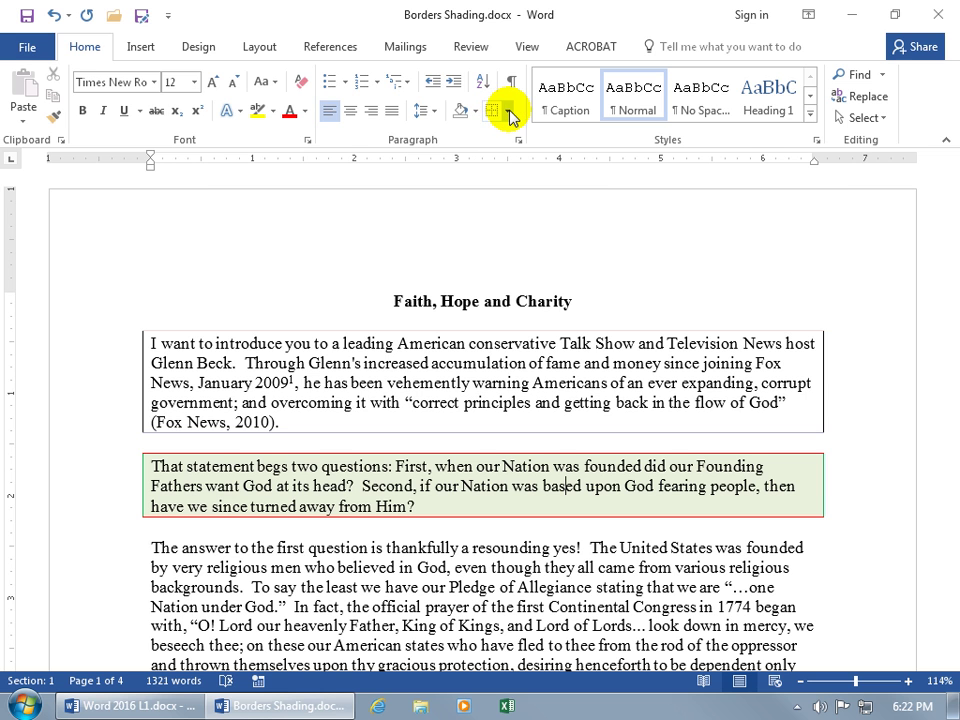
{"action": "left_click", "coordinate": [493, 111]}
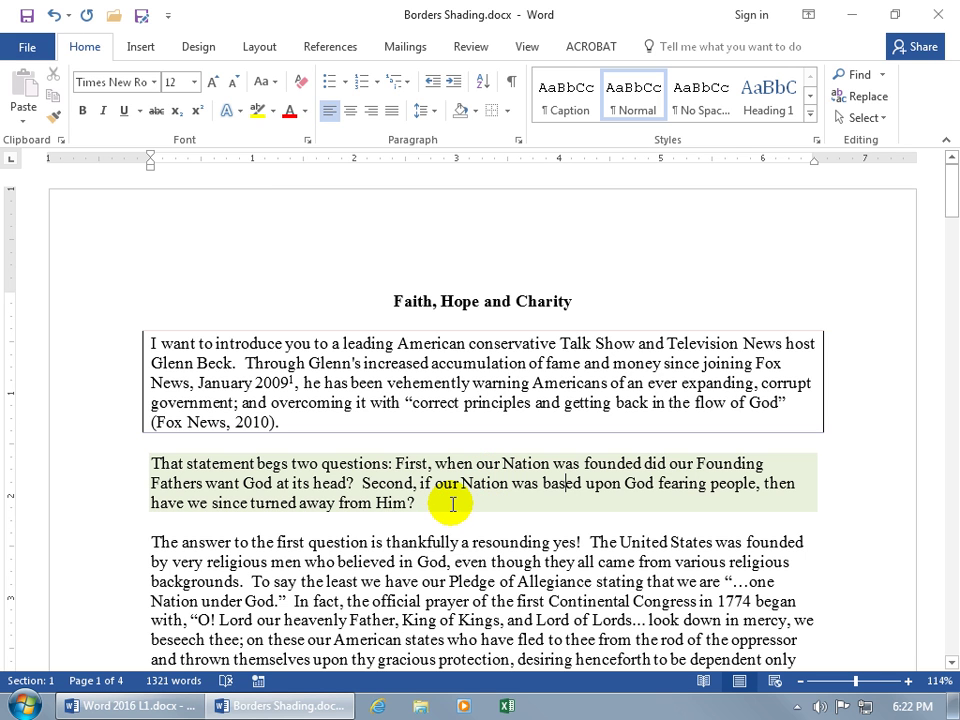
Step: Set the fill shading of the whole "That statement begs two questions" paragraph to No Color
{"action": "left_click_drag", "start_coordinate": [452, 504], "coordinate": [154, 465]}
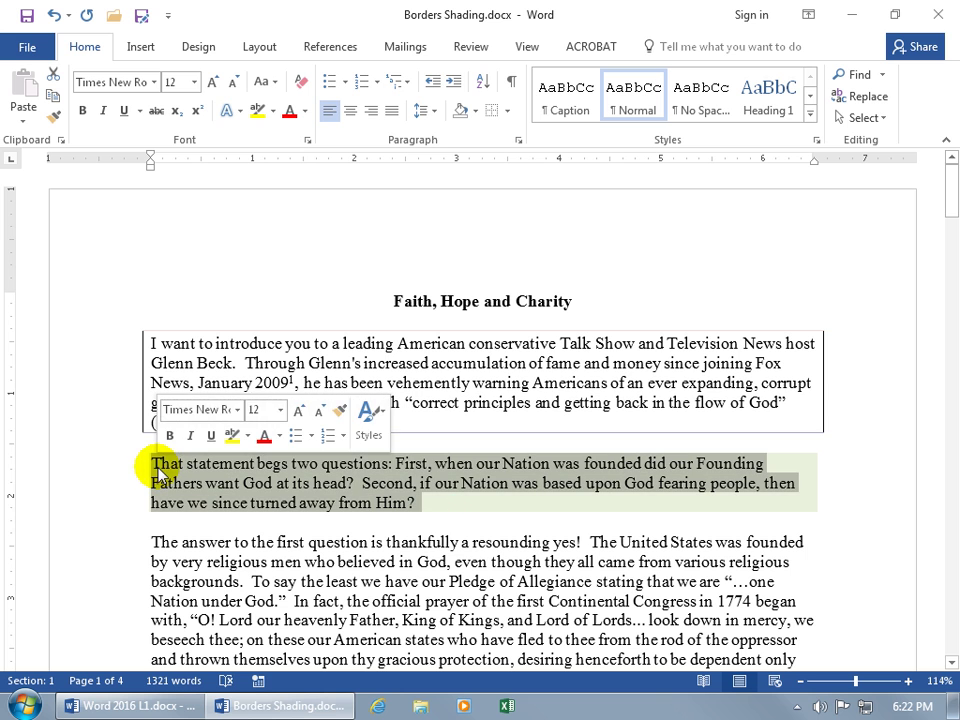
{"action": "left_click", "coordinate": [272, 110]}
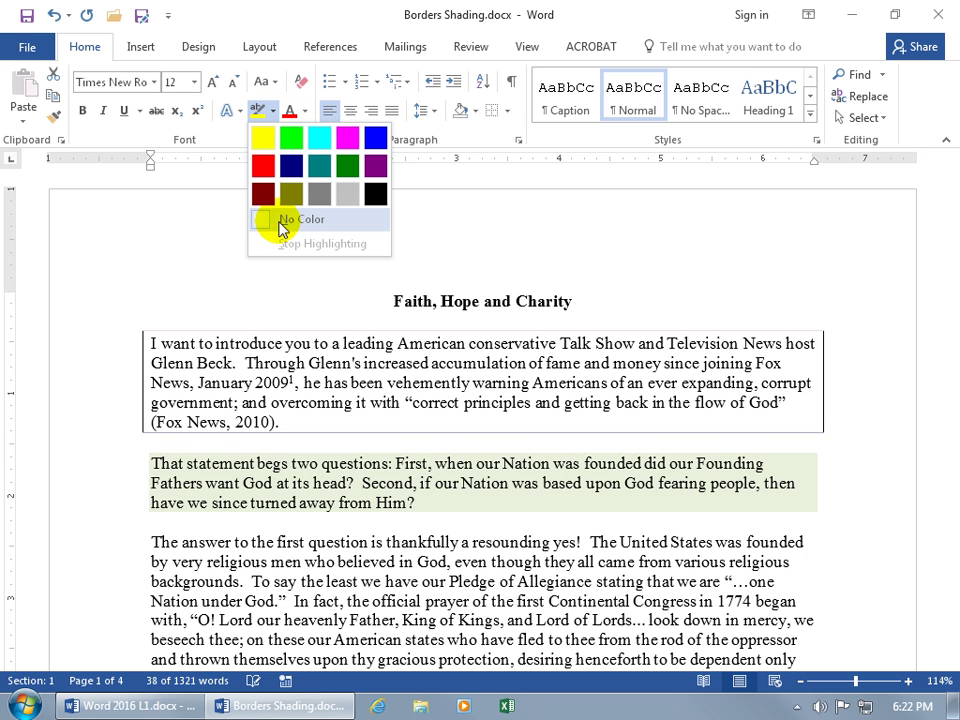
{"action": "left_click", "coordinate": [333, 473]}
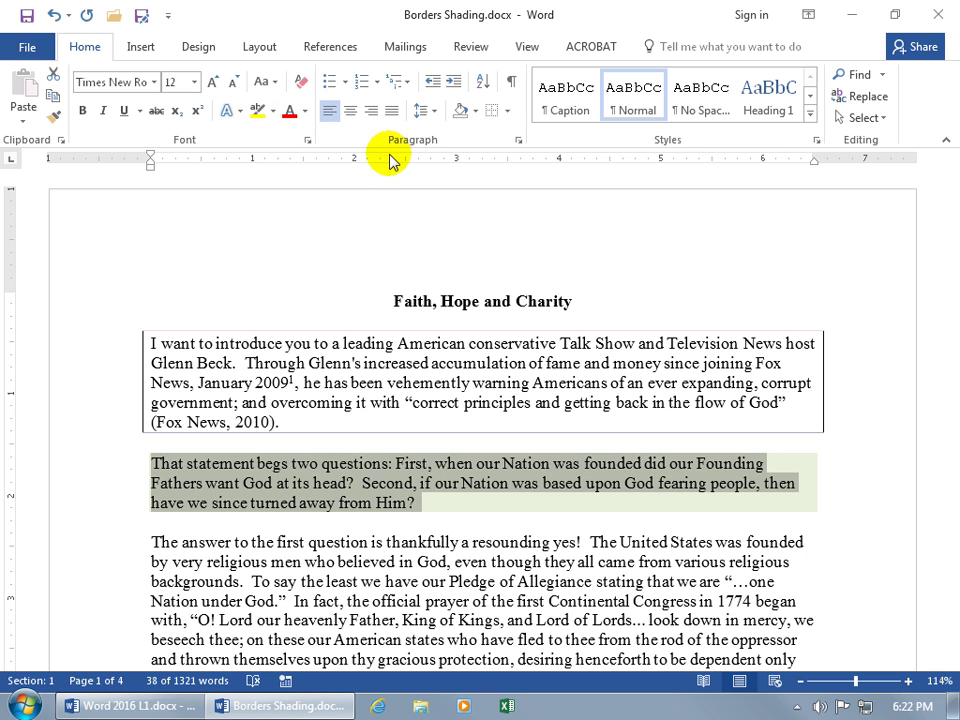
{"action": "left_click", "coordinate": [508, 117]}
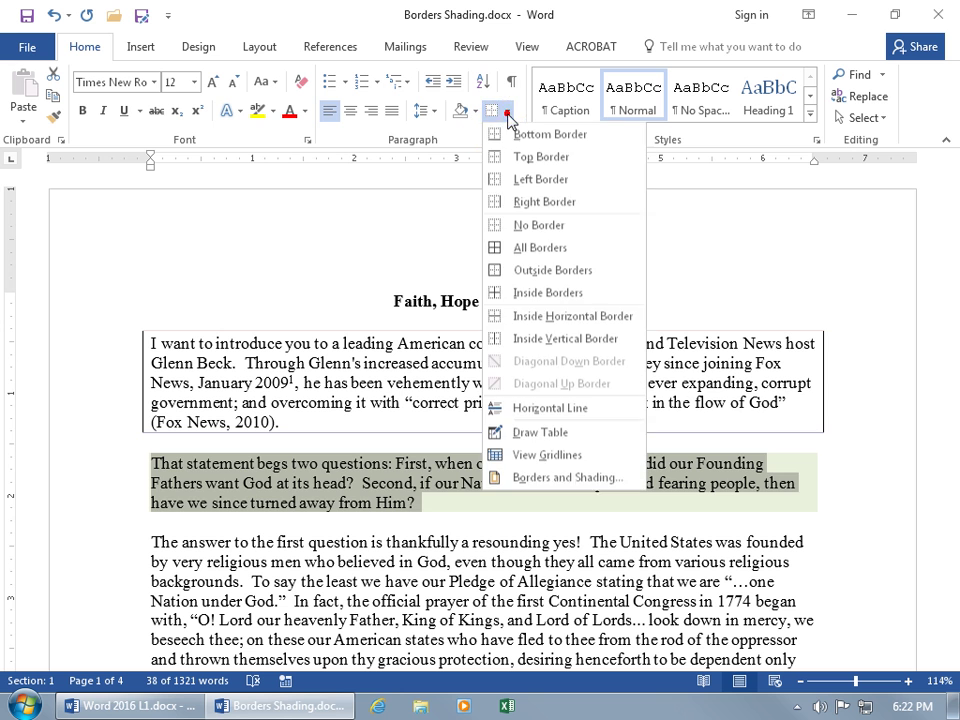
{"action": "left_click", "coordinate": [546, 482]}
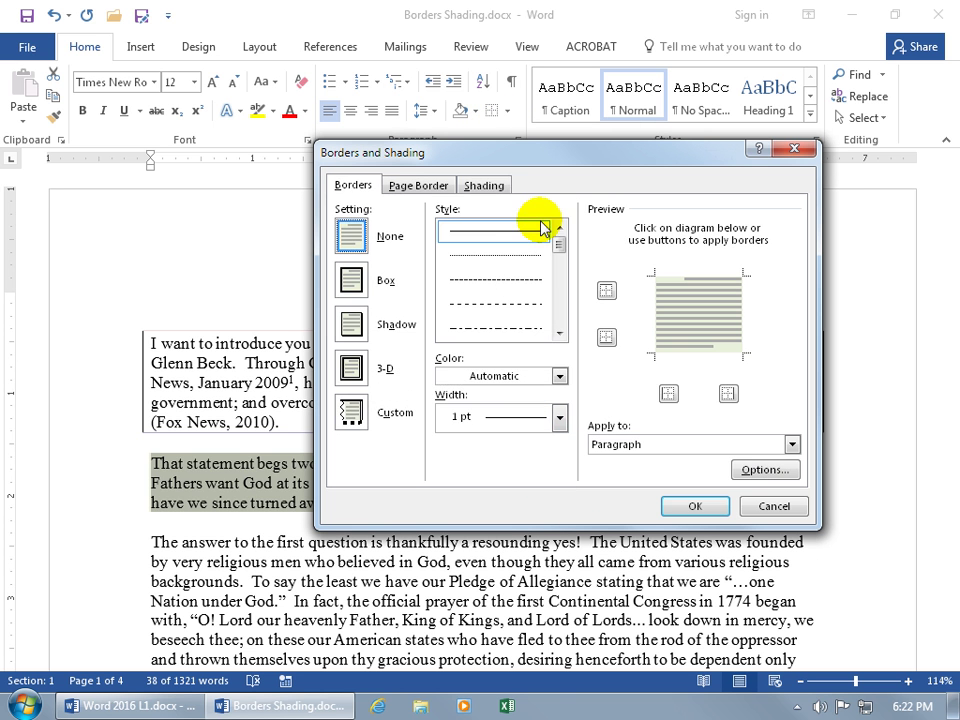
{"action": "left_click", "coordinate": [488, 185]}
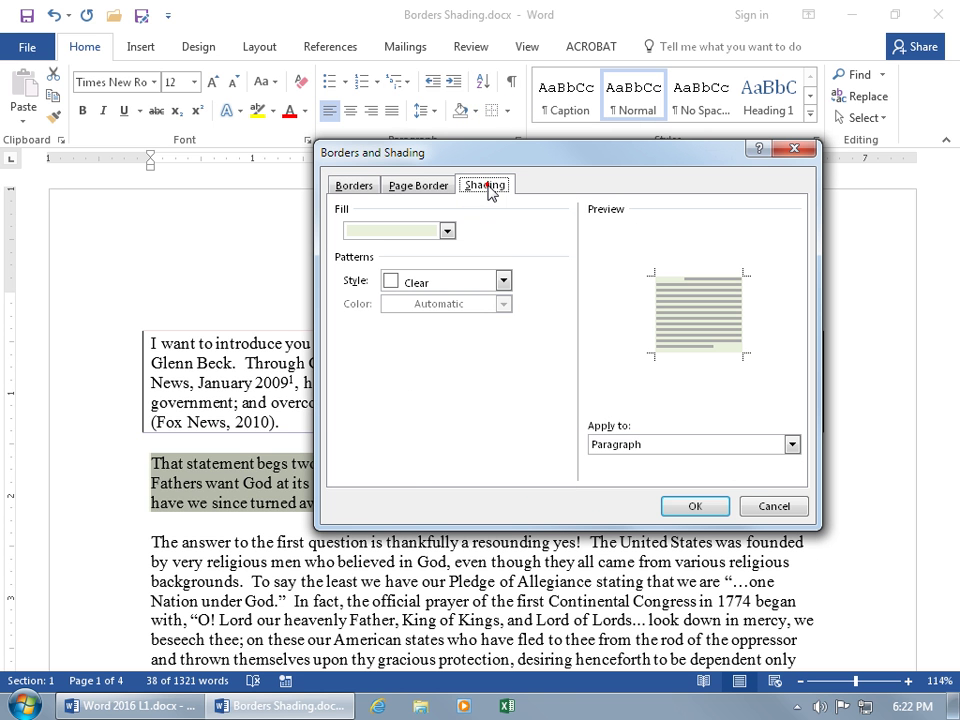
{"action": "left_click", "coordinate": [446, 230]}
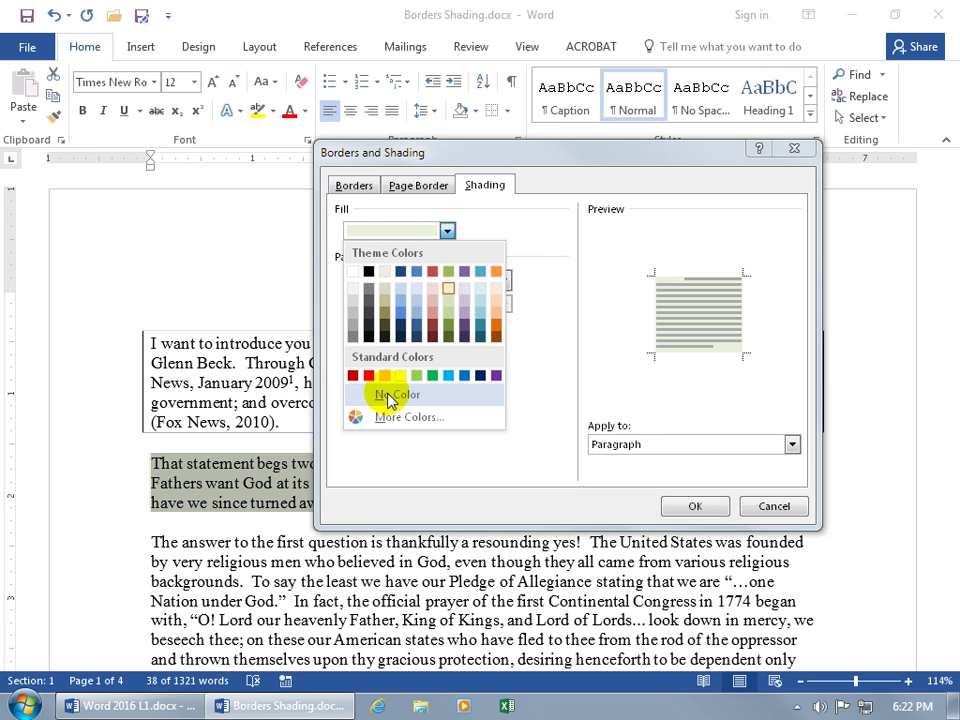
{"action": "left_click", "coordinate": [389, 395]}
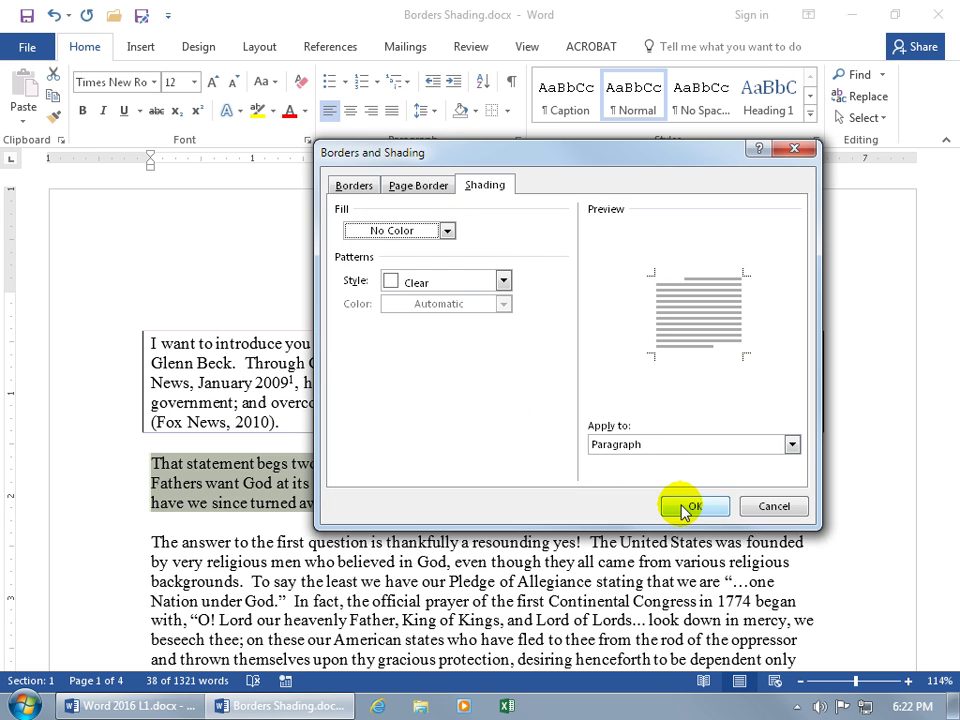